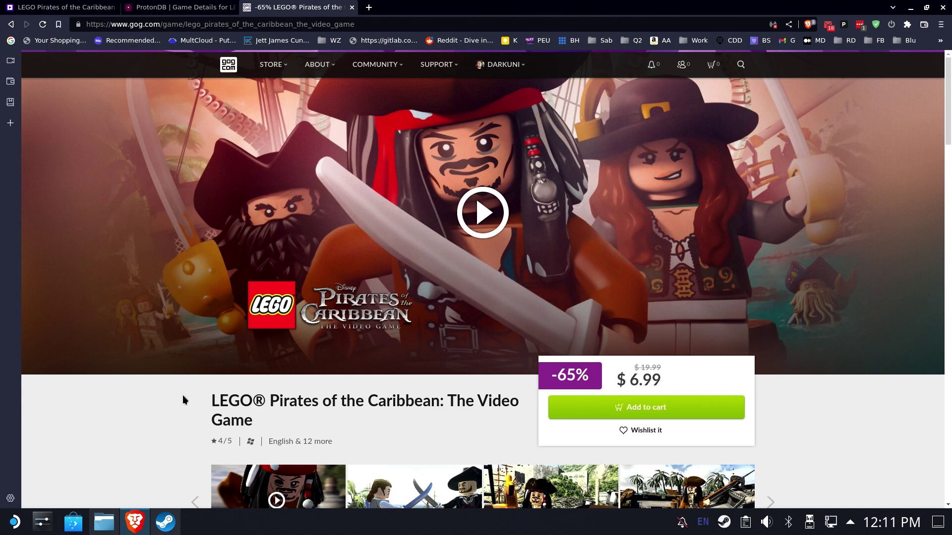
- Briefly bring up the Steam library, then hide it again
{"action": "scroll", "coordinate": [181, 399], "scroll_direction": "down", "scroll_amount": 1}
{"action": "scroll", "coordinate": [182, 398], "scroll_direction": "up", "scroll_amount": 1}
{"action": "left_click", "coordinate": [176, 521]}
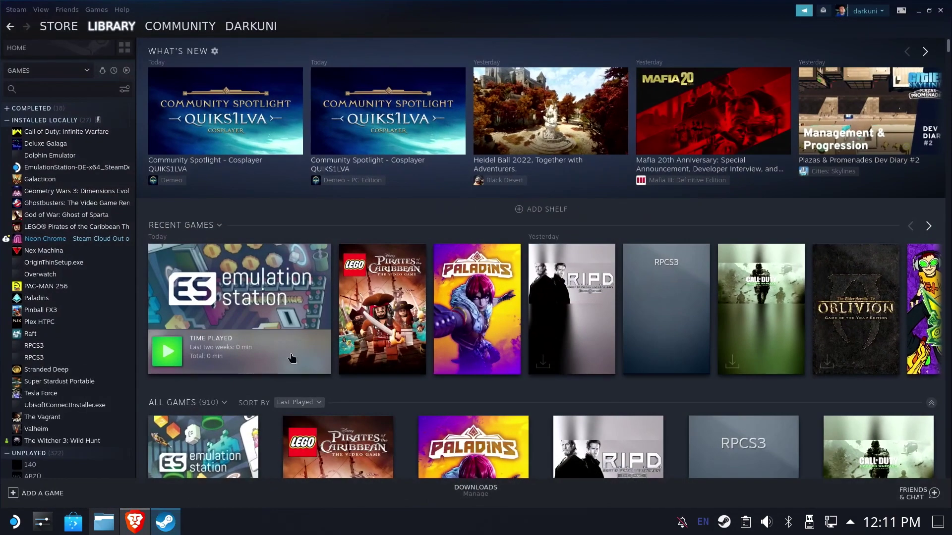
{"action": "left_click", "coordinate": [918, 11]}
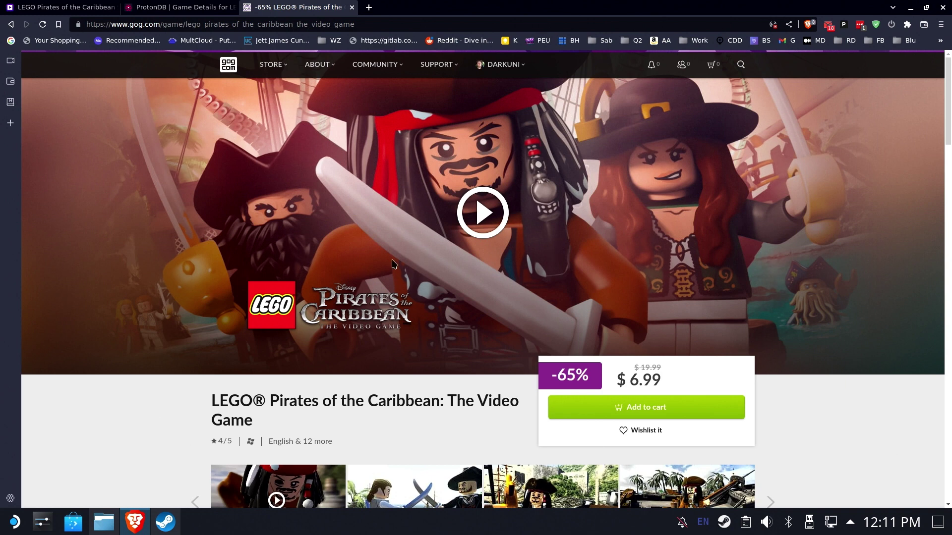
- Show the installer folder in Dolphin and inspect the setup .exe and two .bin files
{"action": "left_click", "coordinate": [114, 529]}
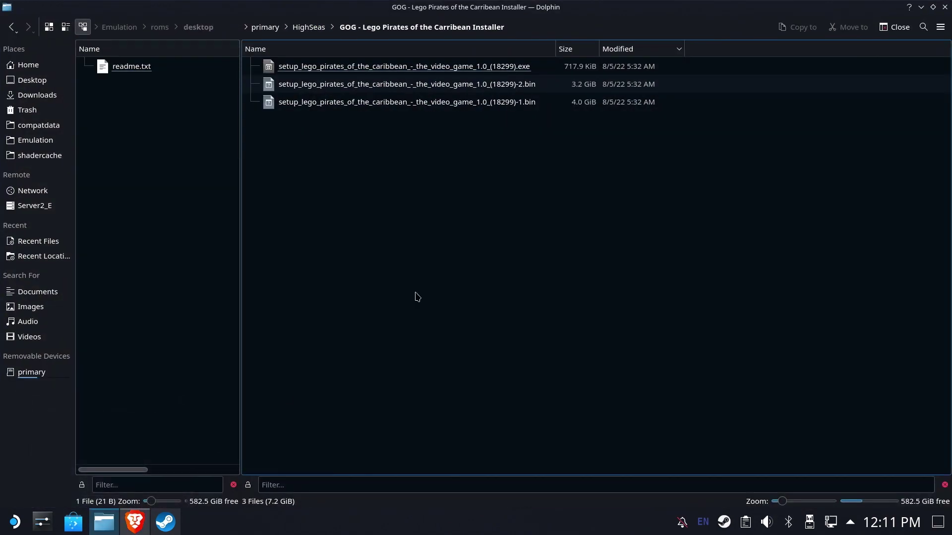
{"action": "left_click_drag", "start_coordinate": [476, 161], "coordinate": [335, 71]}
{"action": "left_click", "coordinate": [376, 199]}
{"action": "key", "text": "Down"}
{"action": "key", "text": "Down"}
{"action": "key", "text": "Down"}
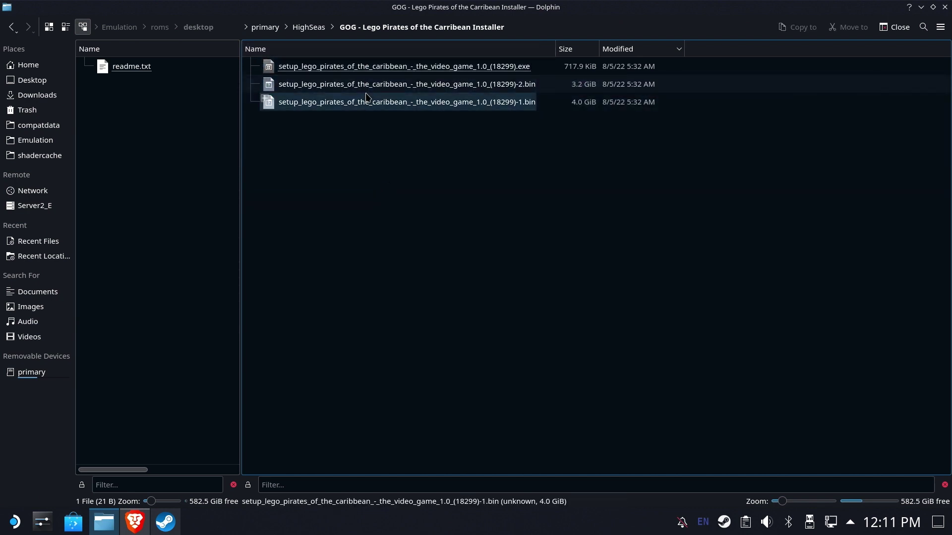
{"action": "left_click", "coordinate": [378, 139]}
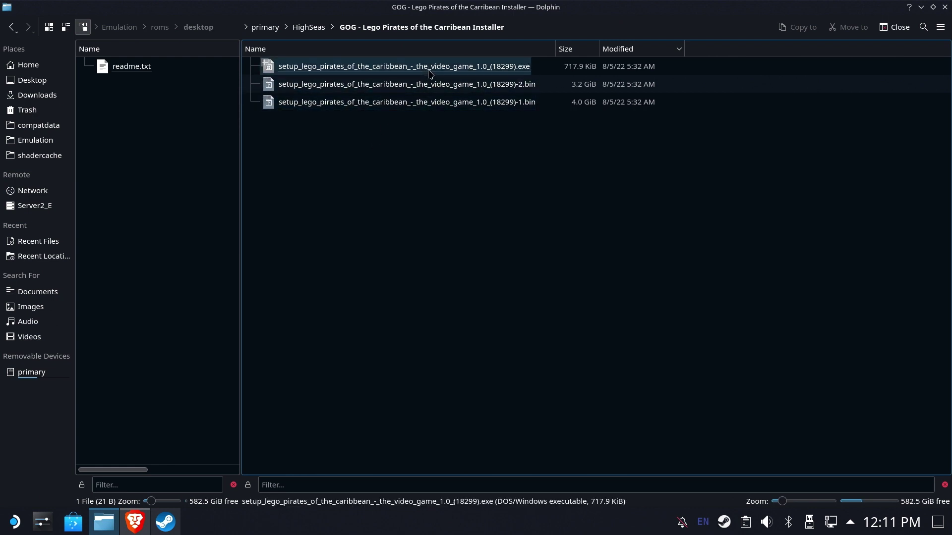
- Browse for a non-Steam game to /run/media/mmcblk0p1/HighSeas and the GOG LEGO Pirates folder
{"action": "left_click", "coordinate": [166, 521]}
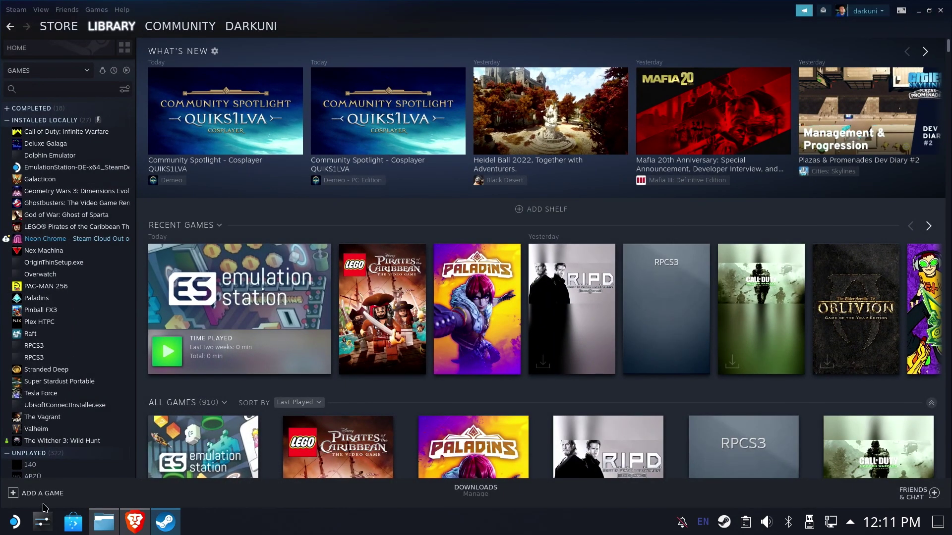
{"action": "left_click", "coordinate": [43, 493]}
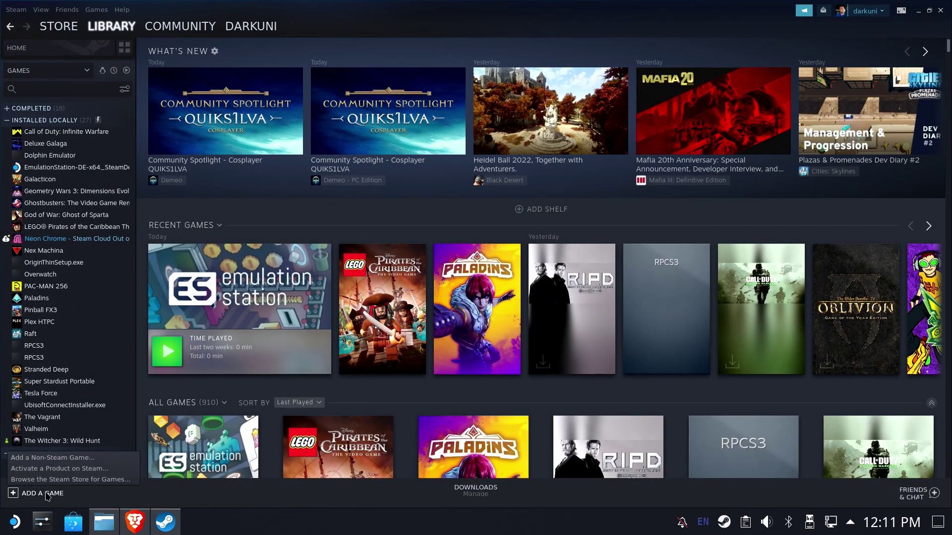
{"action": "left_click", "coordinate": [50, 457]}
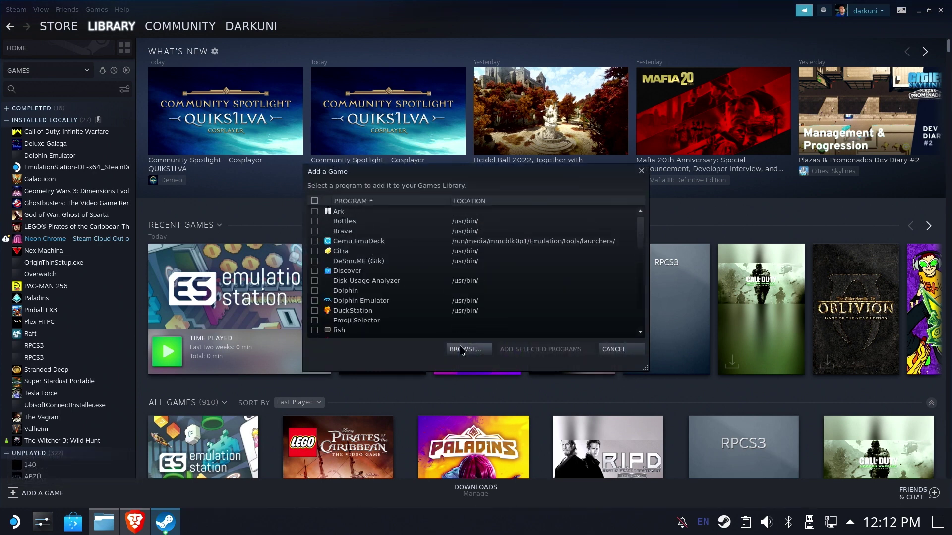
{"action": "left_click", "coordinate": [466, 349]}
{"action": "left_click", "coordinate": [465, 204]}
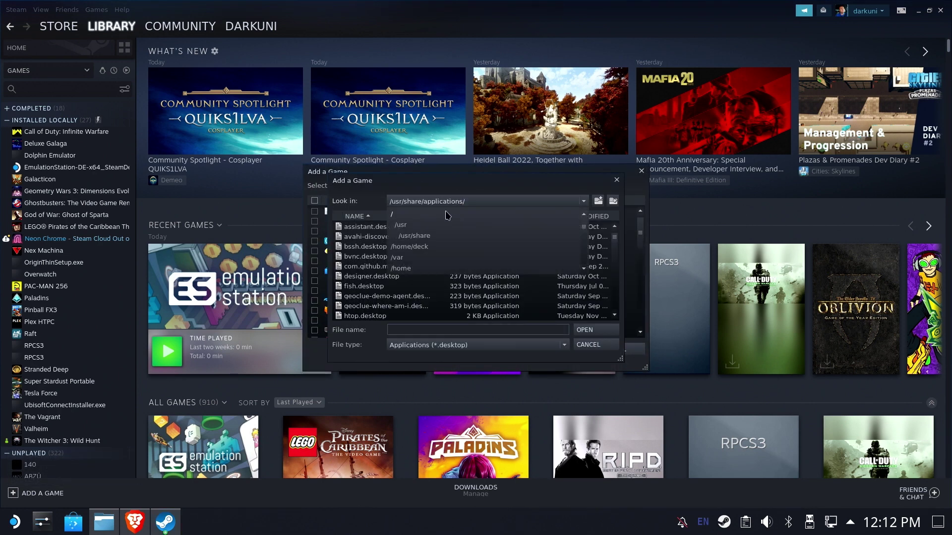
{"action": "left_click", "coordinate": [445, 218]}
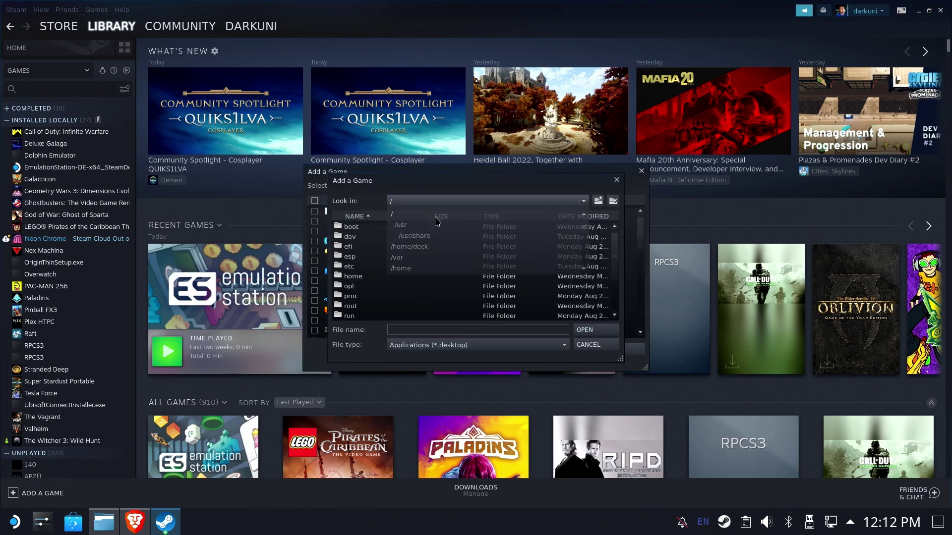
{"action": "double_click", "coordinate": [358, 315]}
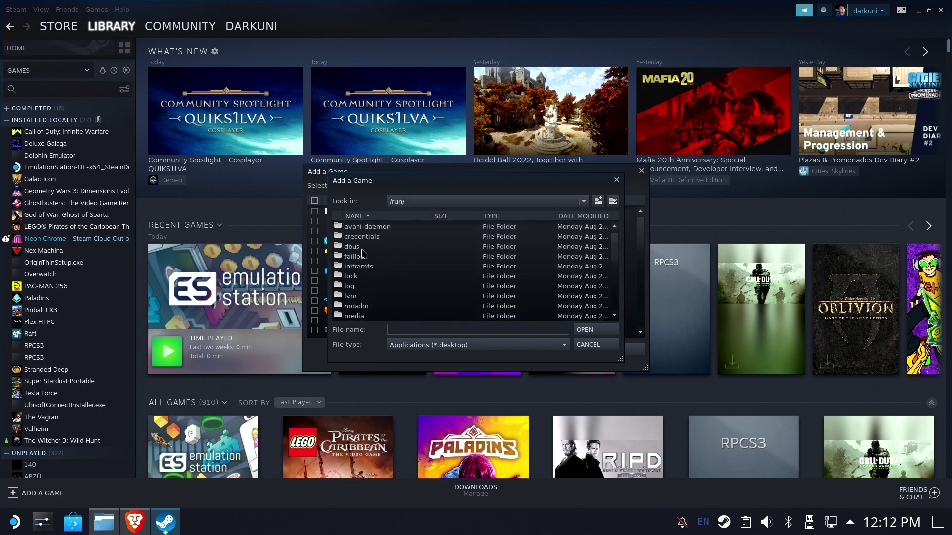
{"action": "double_click", "coordinate": [358, 317]}
{"action": "left_click", "coordinate": [367, 230]}
{"action": "double_click", "coordinate": [367, 230]}
{"action": "double_click", "coordinate": [368, 230]}
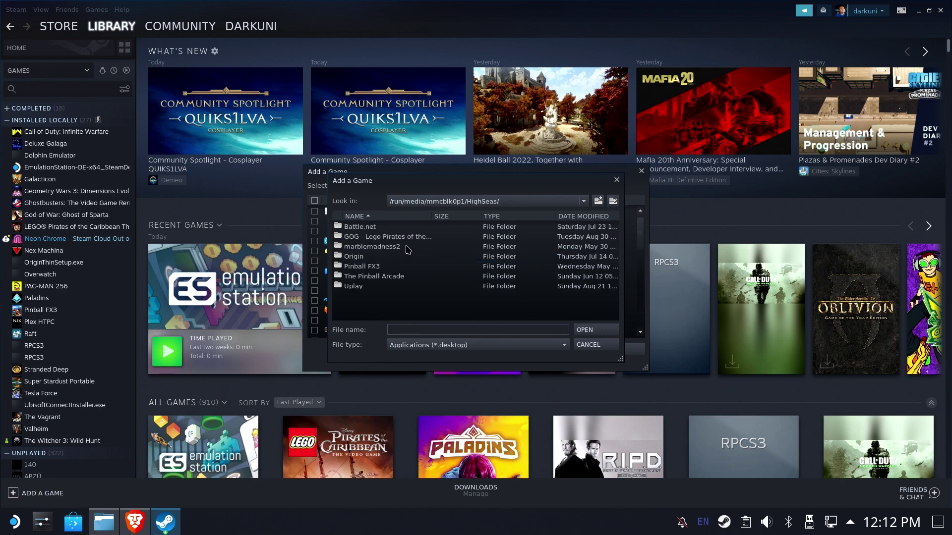
{"action": "double_click", "coordinate": [380, 237]}
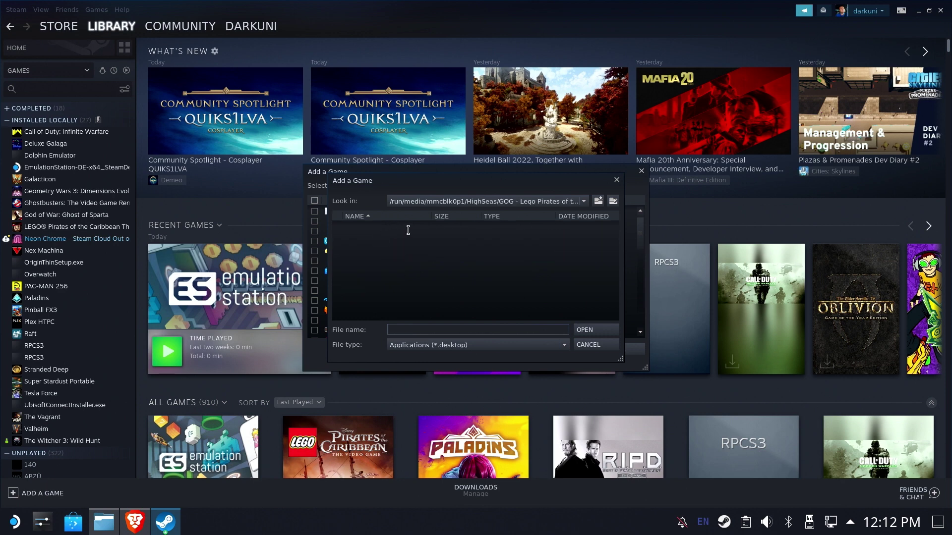
- Switch the file type to All Files, pick the setup .exe and add it
{"action": "left_click", "coordinate": [459, 349]}
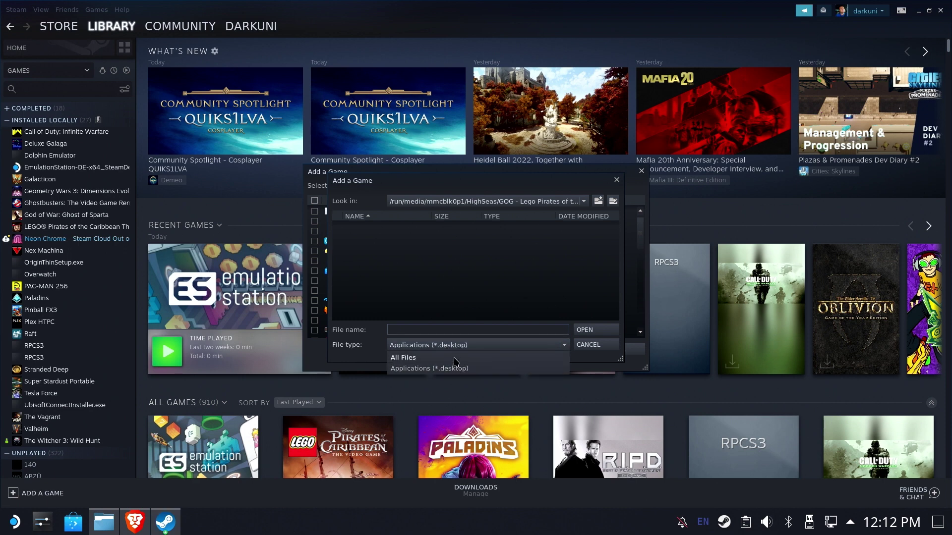
{"action": "left_click", "coordinate": [455, 358]}
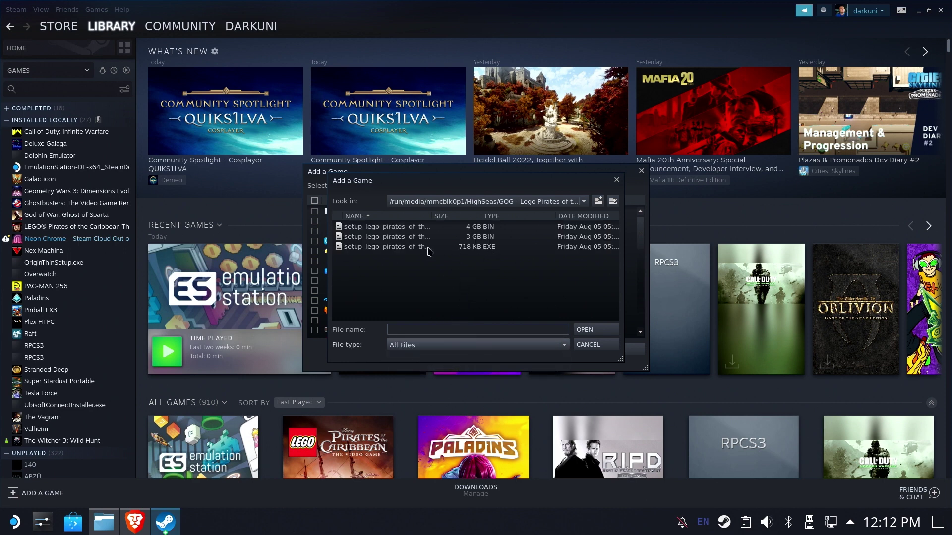
{"action": "double_click", "coordinate": [387, 247]}
{"action": "left_click", "coordinate": [540, 349]}
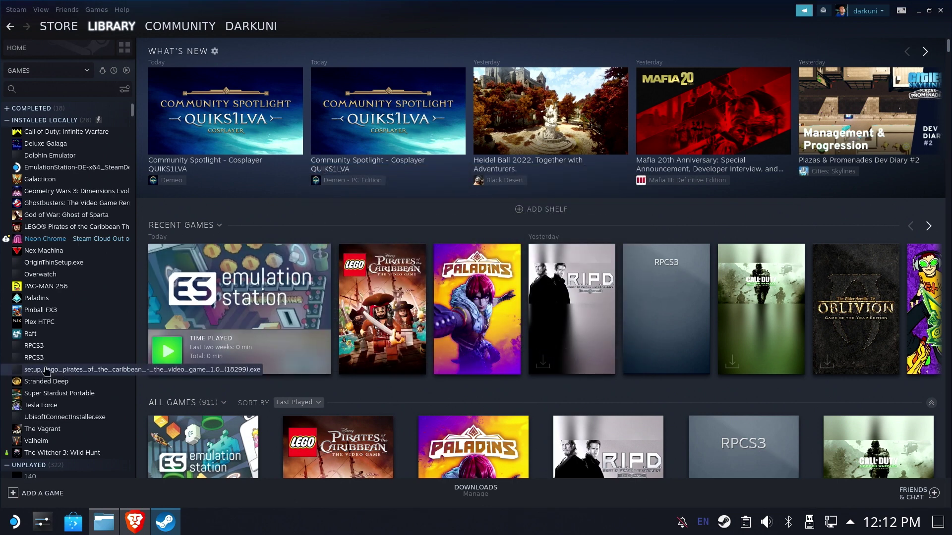
- Force Proton Experimental in the setup entry's Compatibility properties
{"action": "left_click", "coordinate": [50, 371]}
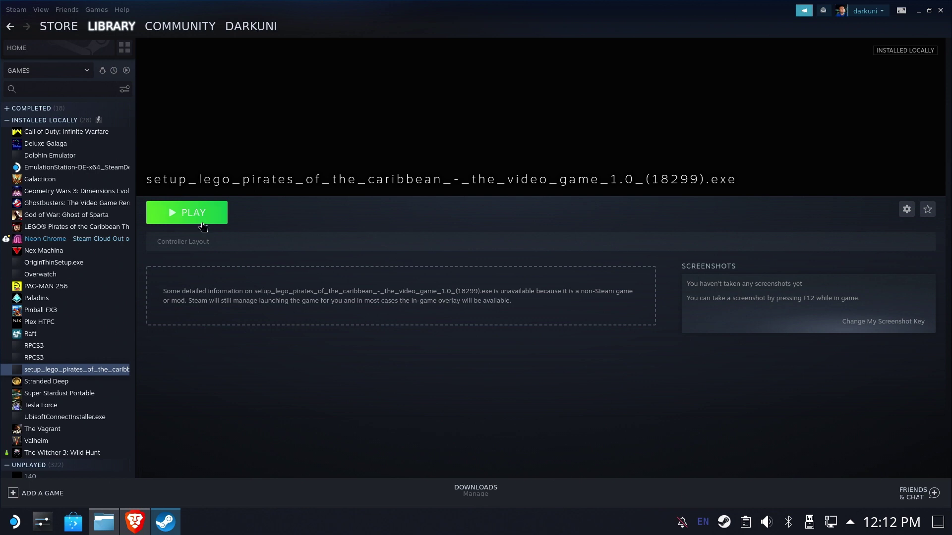
{"action": "left_click", "coordinate": [907, 209]}
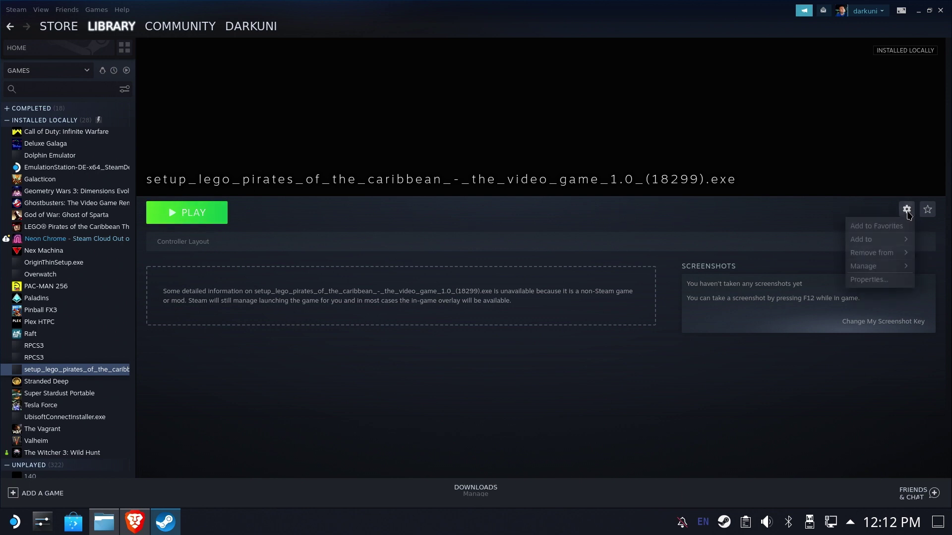
{"action": "left_click", "coordinate": [865, 279]}
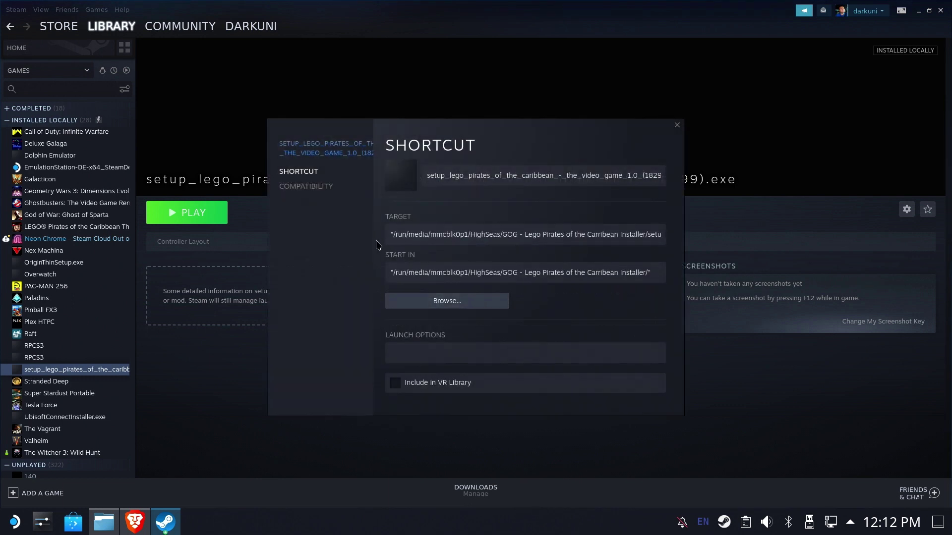
{"action": "left_click", "coordinate": [312, 187]}
{"action": "left_click", "coordinate": [397, 171]}
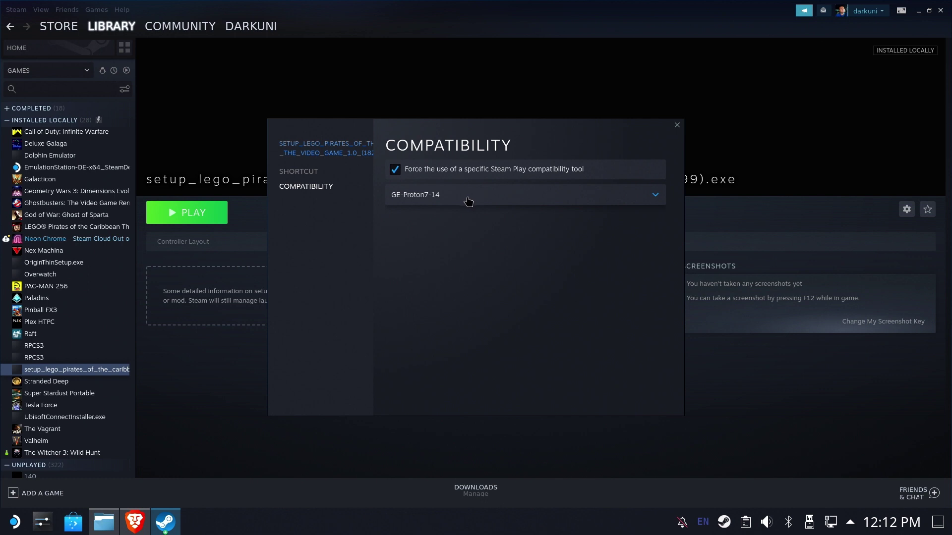
{"action": "left_click", "coordinate": [468, 199]}
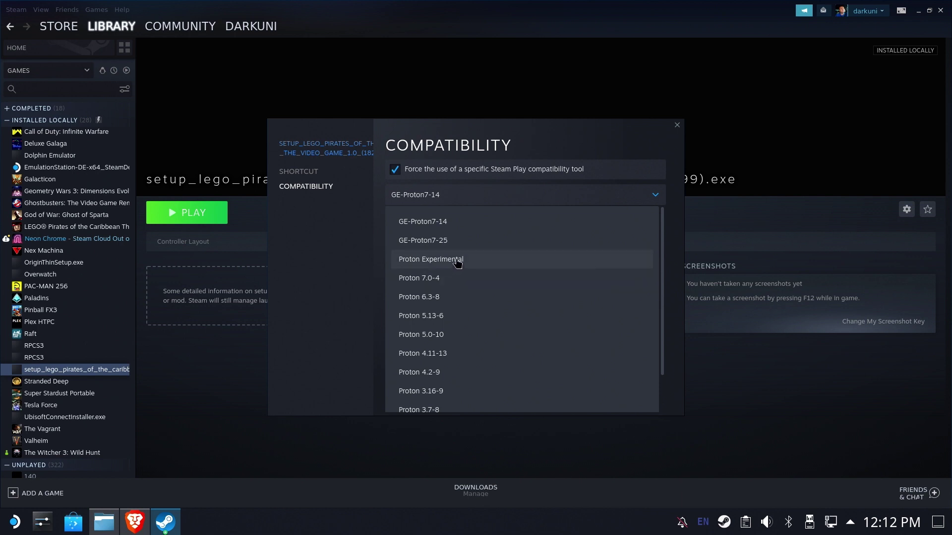
{"action": "left_click", "coordinate": [457, 260]}
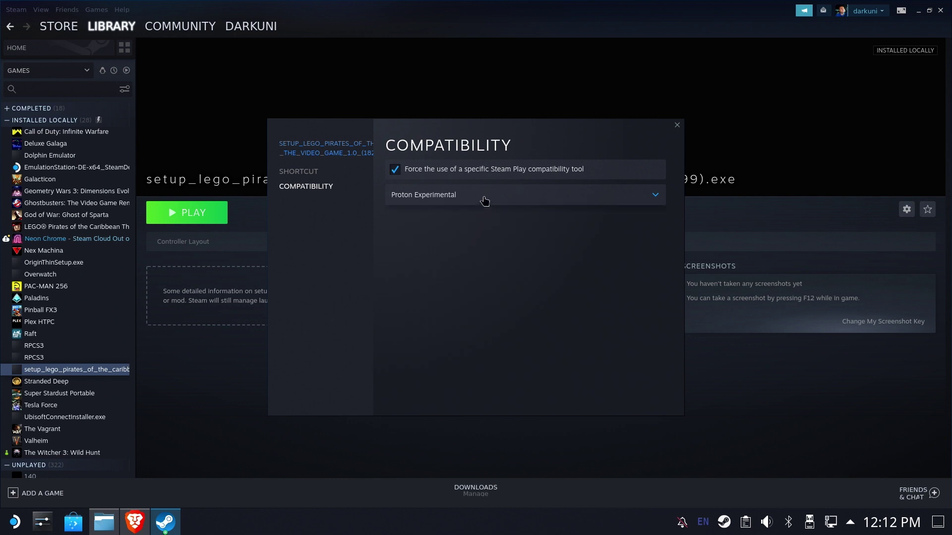
{"action": "left_click", "coordinate": [677, 127]}
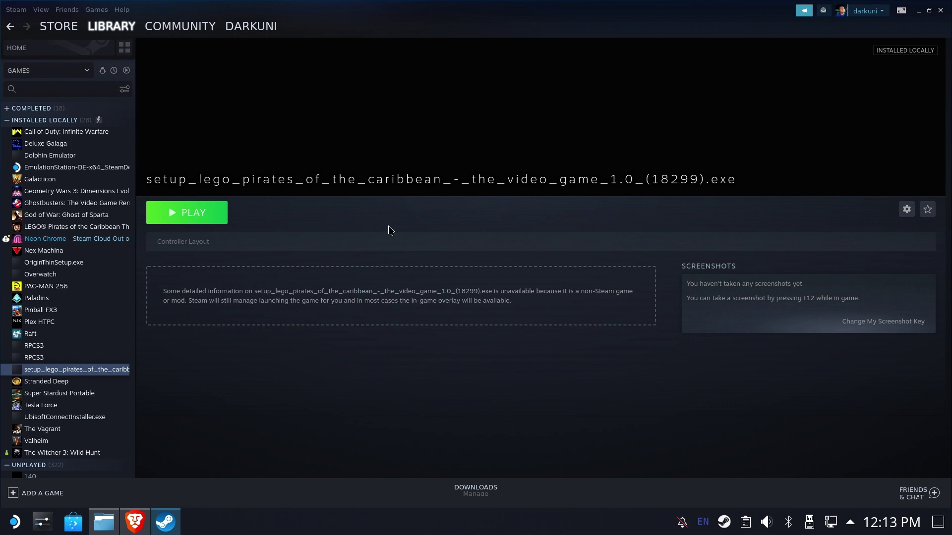
- Launch the setup through Proton and clear the other windows to reach its language prompt
{"action": "left_click", "coordinate": [171, 207]}
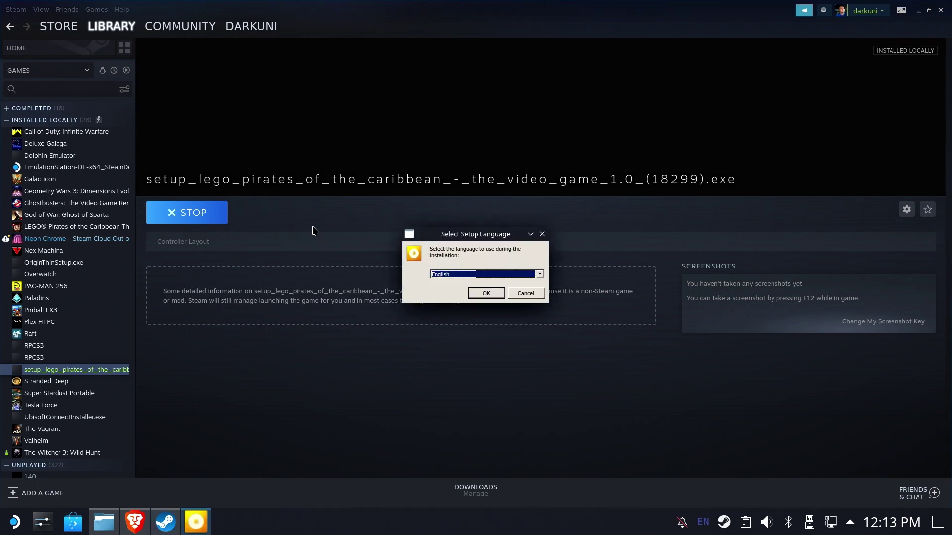
{"action": "left_click", "coordinate": [919, 10]}
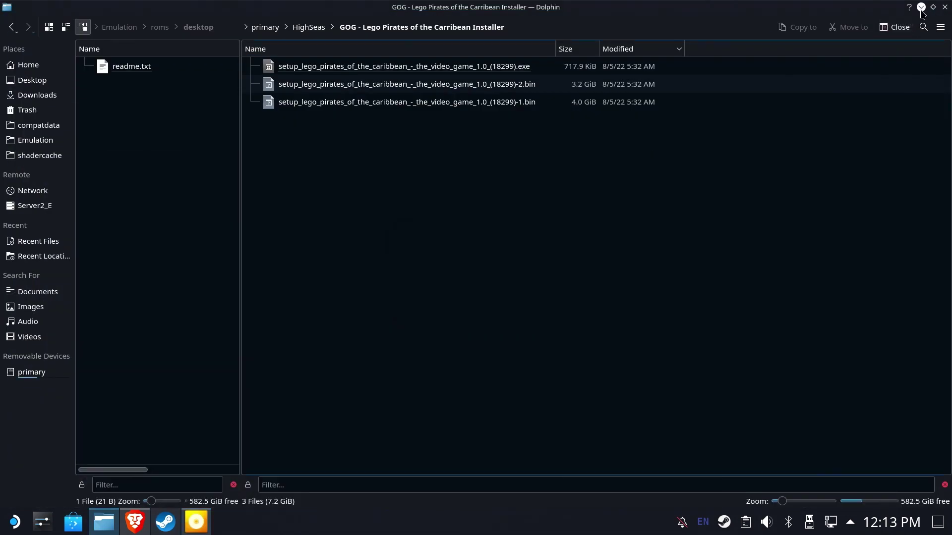
{"action": "left_click", "coordinate": [920, 8]}
{"action": "left_click", "coordinate": [925, 8]}
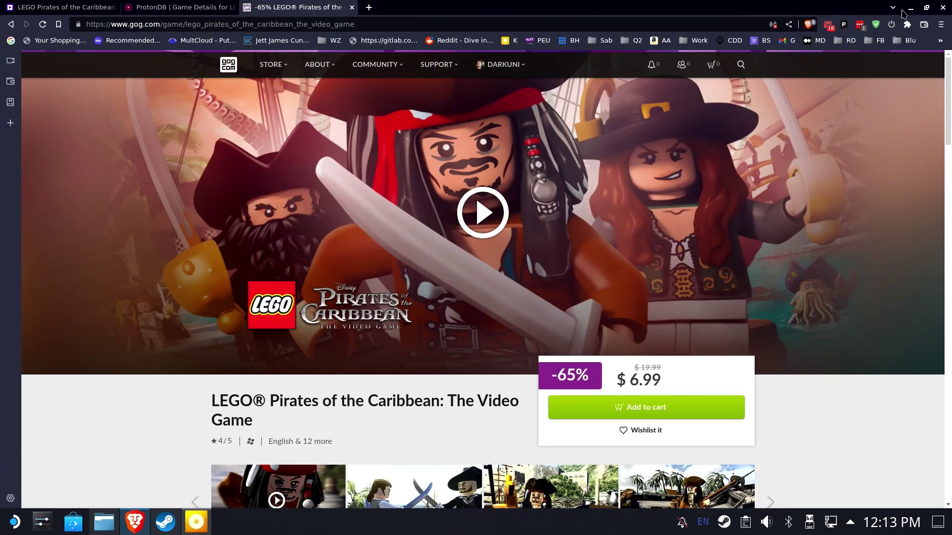
{"action": "left_click", "coordinate": [910, 8]}
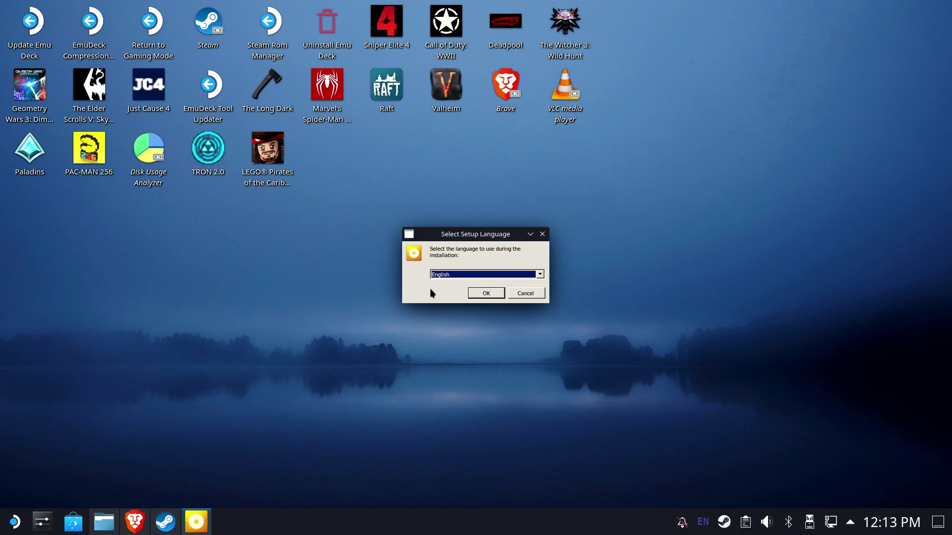
- Accept English, review the install path options, and start the installation
{"action": "left_click", "coordinate": [485, 294]}
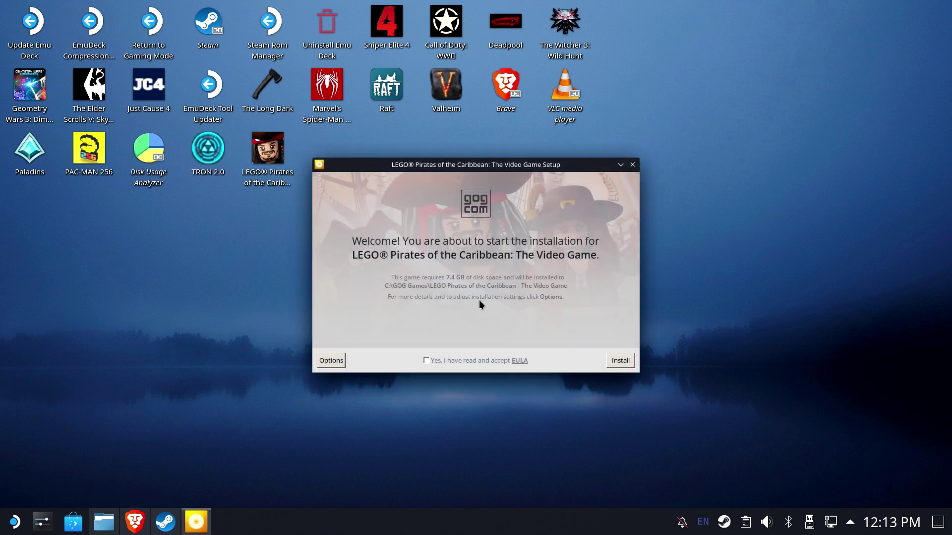
{"action": "left_click", "coordinate": [334, 361]}
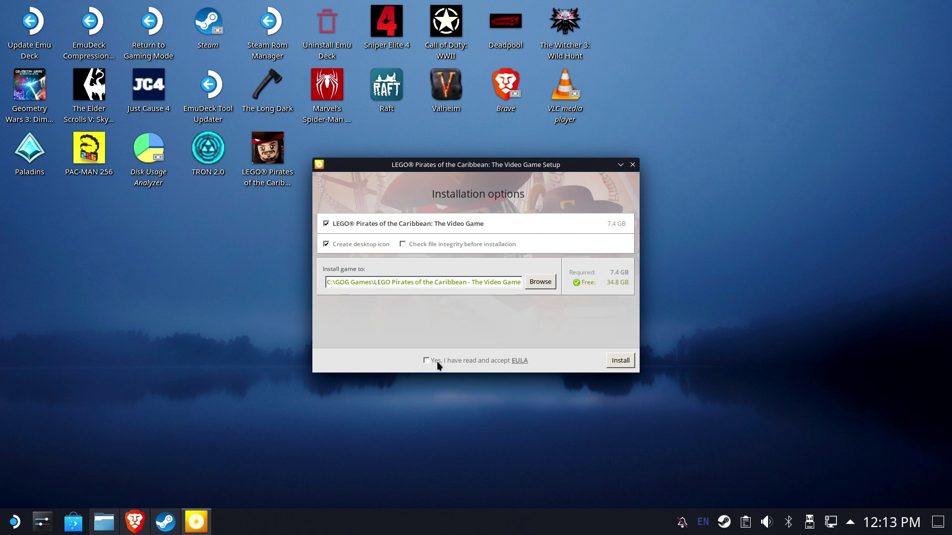
{"action": "left_click", "coordinate": [625, 361]}
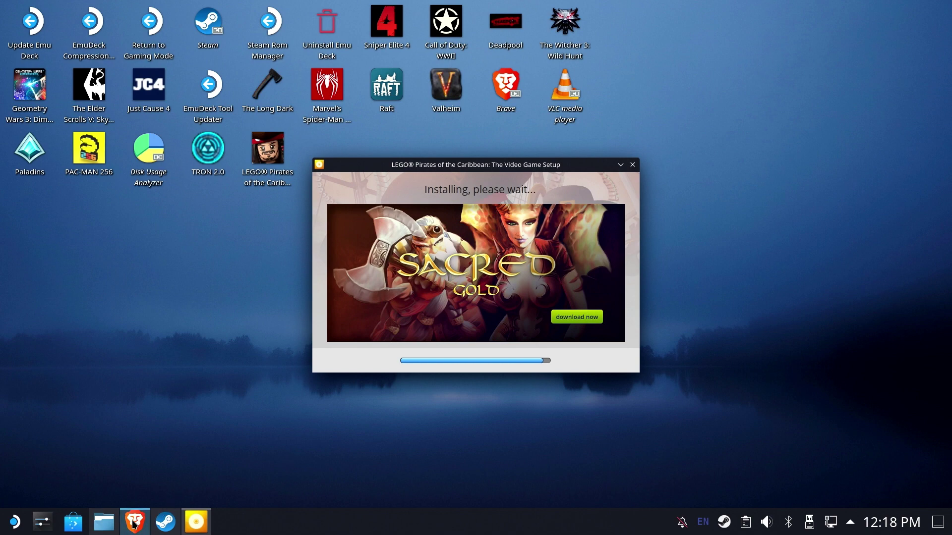
- Show the compatdata folder in Dolphin, sorted newest first by Modified
{"action": "left_click", "coordinate": [104, 521]}
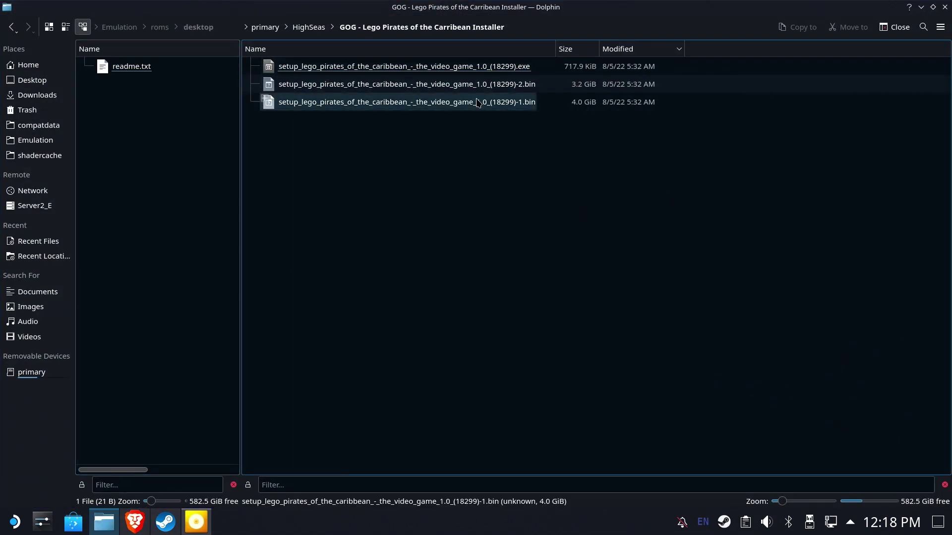
{"action": "left_click", "coordinate": [52, 132]}
{"action": "double_click", "coordinate": [313, 28]}
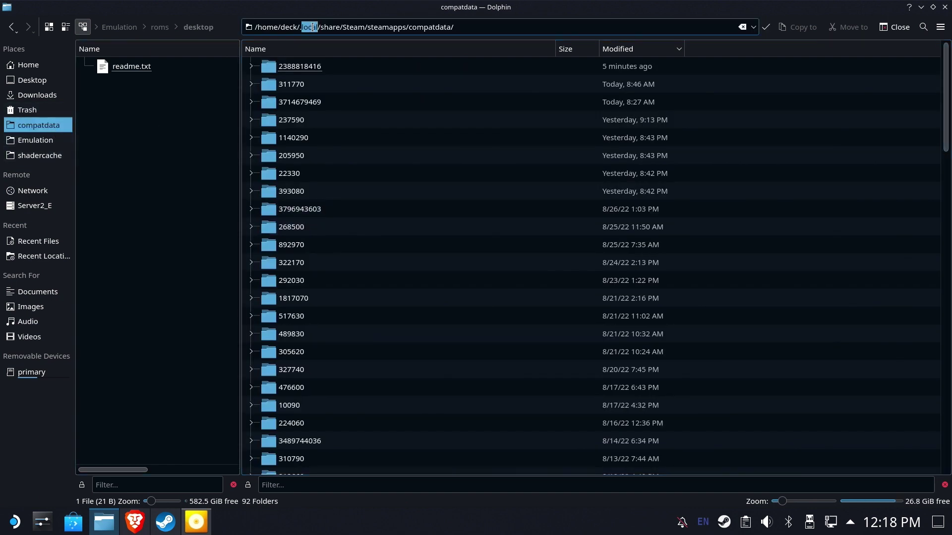
{"action": "left_click", "coordinate": [476, 30]}
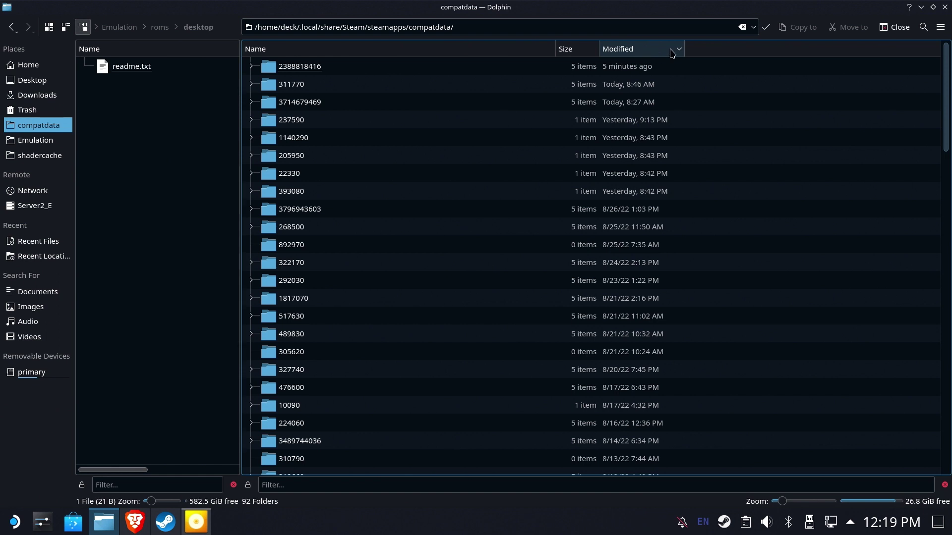
{"action": "left_click", "coordinate": [635, 48]}
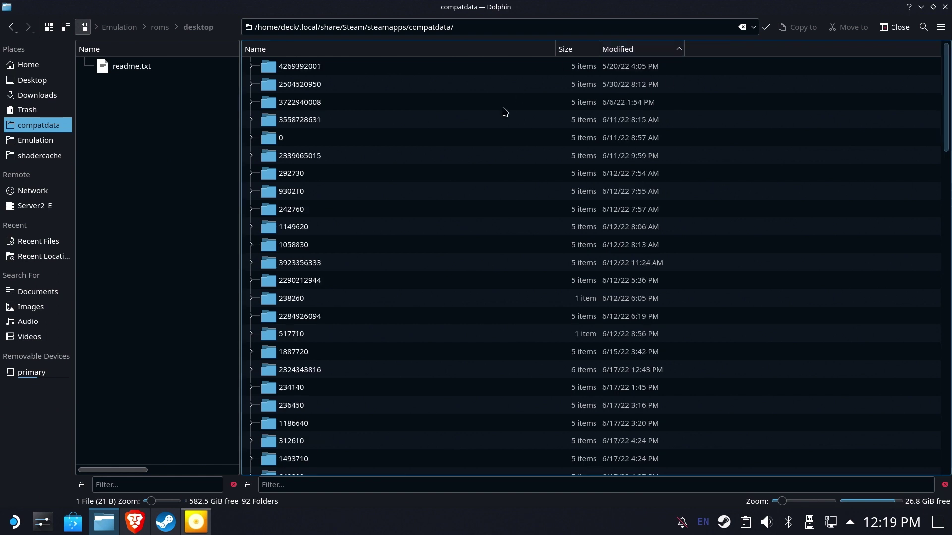
{"action": "left_click", "coordinate": [643, 53]}
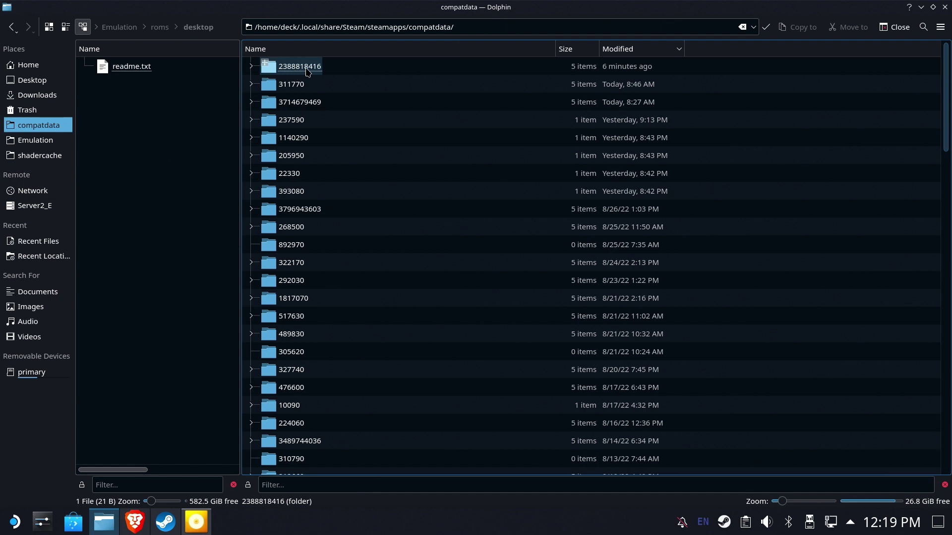
{"action": "left_click", "coordinate": [307, 70]}
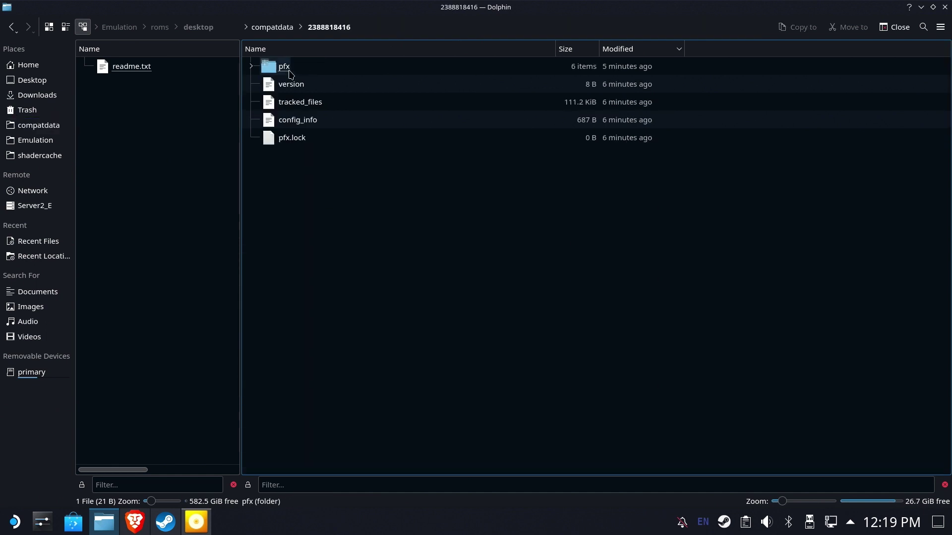
{"action": "left_click", "coordinate": [292, 70]}
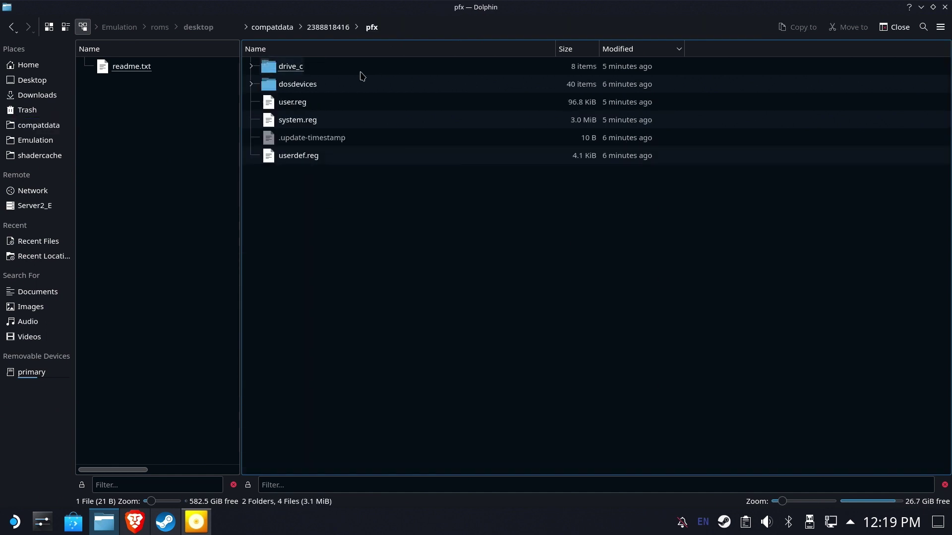
{"action": "left_click", "coordinate": [299, 71]}
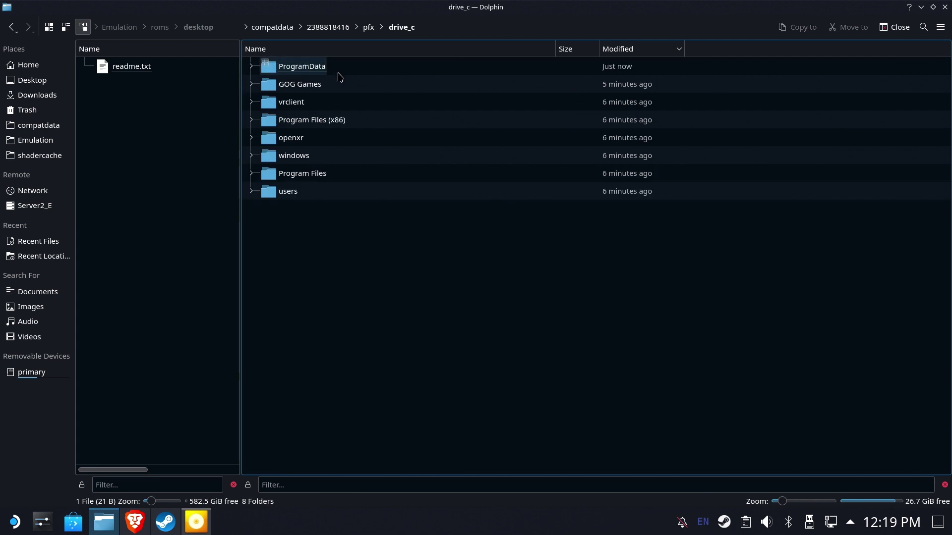
{"action": "left_click", "coordinate": [304, 84]}
{"action": "left_click", "coordinate": [320, 69]}
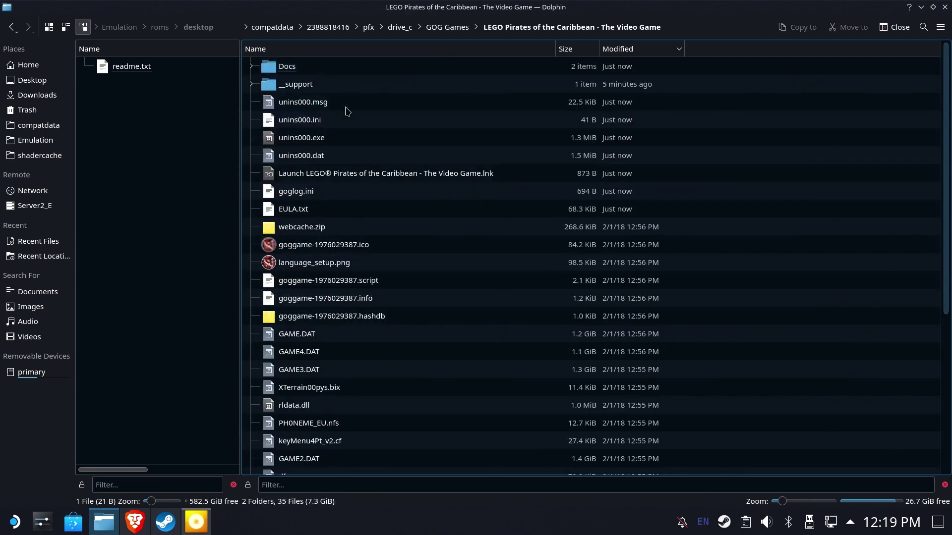
- Minimize Dolphin and exit the installer's success dialog
{"action": "left_click", "coordinate": [921, 7]}
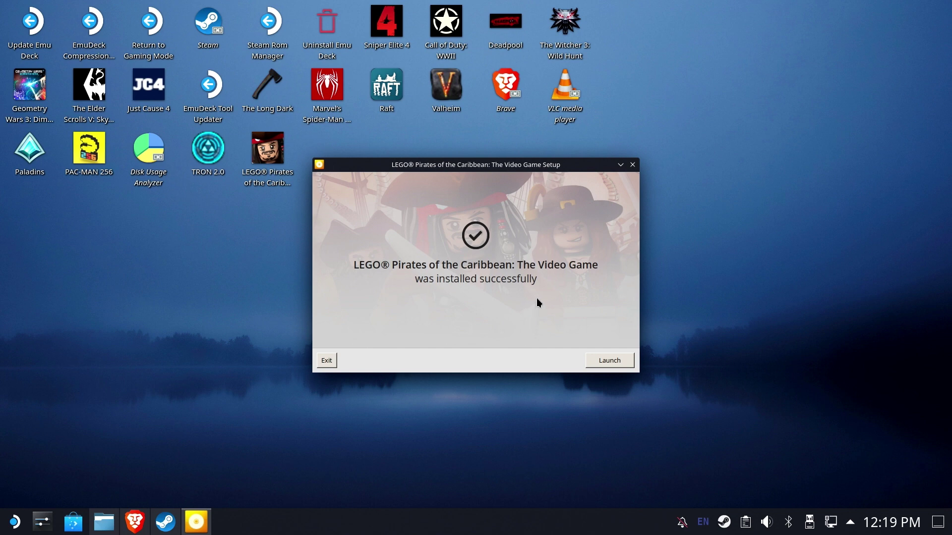
{"action": "left_click", "coordinate": [327, 361]}
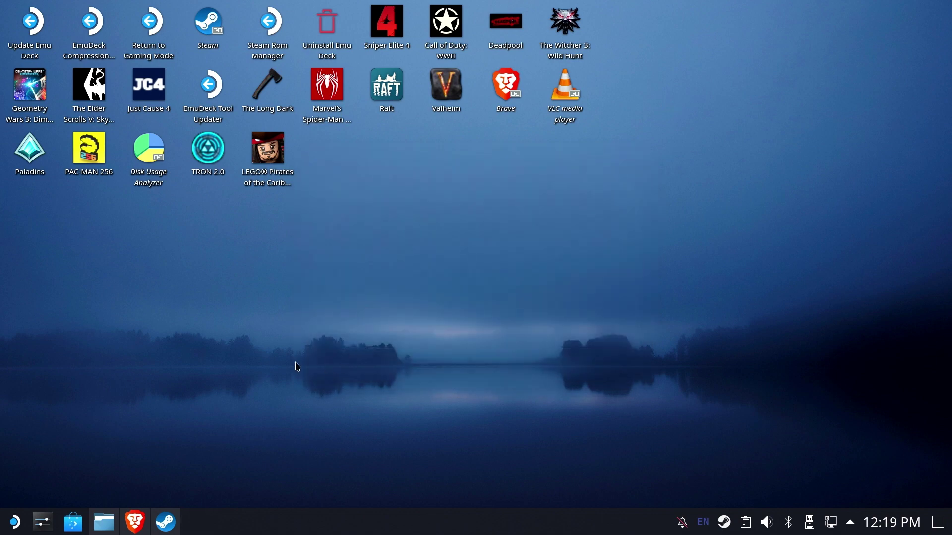
- In the setup shortcut's Properties, select the TARGET path and browse for a new one
{"action": "left_click", "coordinate": [165, 522]}
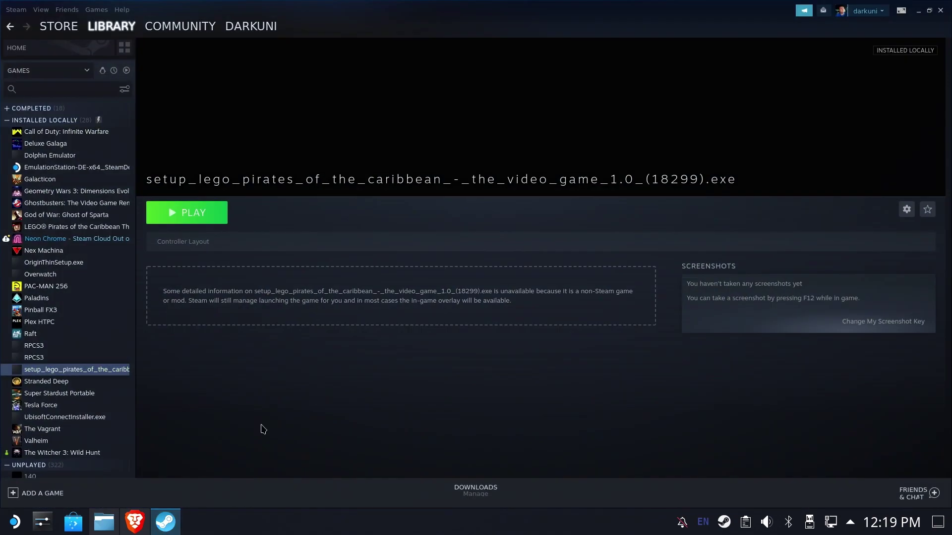
{"action": "left_click", "coordinate": [905, 211]}
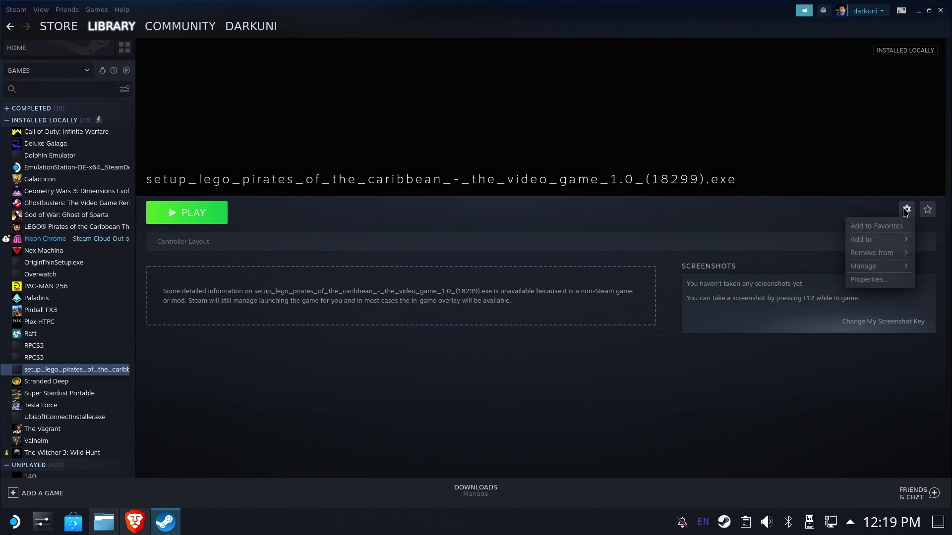
{"action": "left_click", "coordinate": [869, 280]}
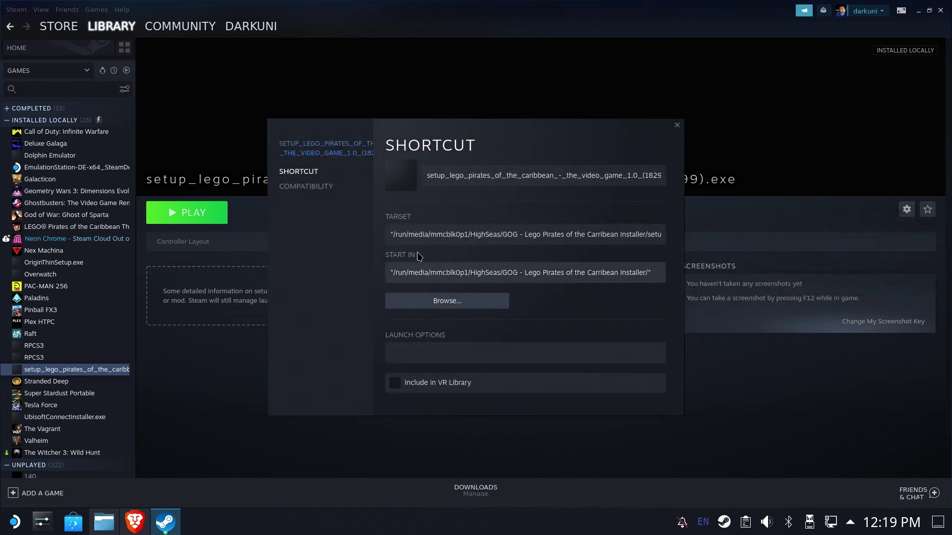
{"action": "left_click_drag", "start_coordinate": [422, 235], "coordinate": [722, 239]}
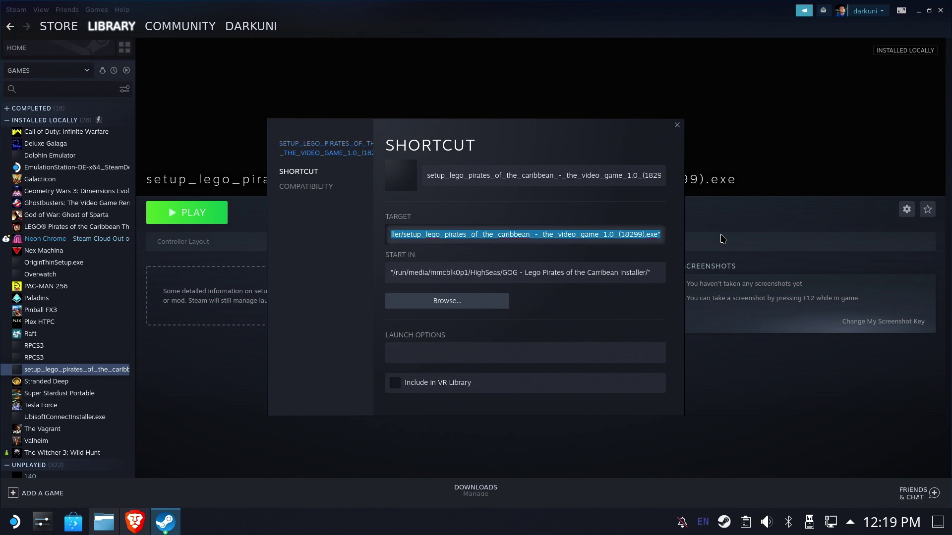
{"action": "left_click", "coordinate": [469, 303]}
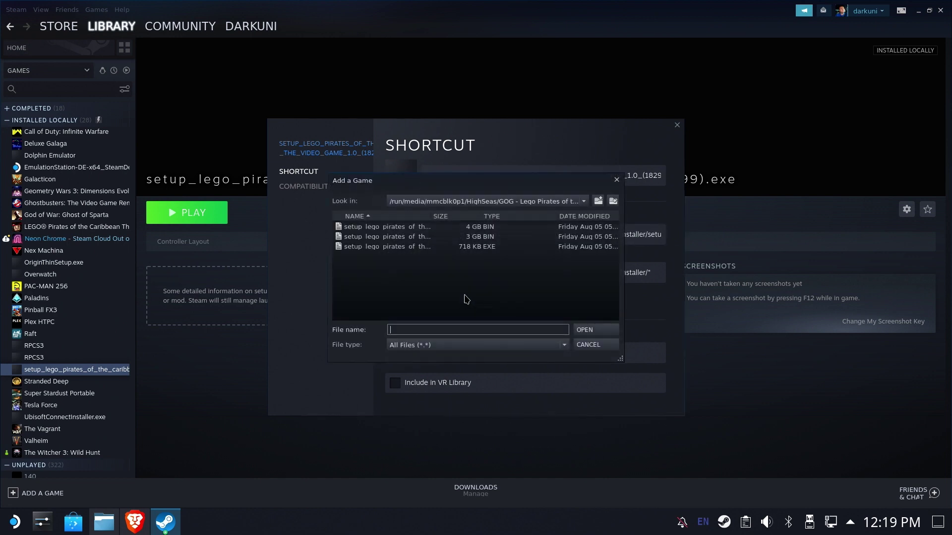
- Make Dolphin's location editable and select the full LEGO Pirates game folder path
{"action": "left_click", "coordinate": [108, 524]}
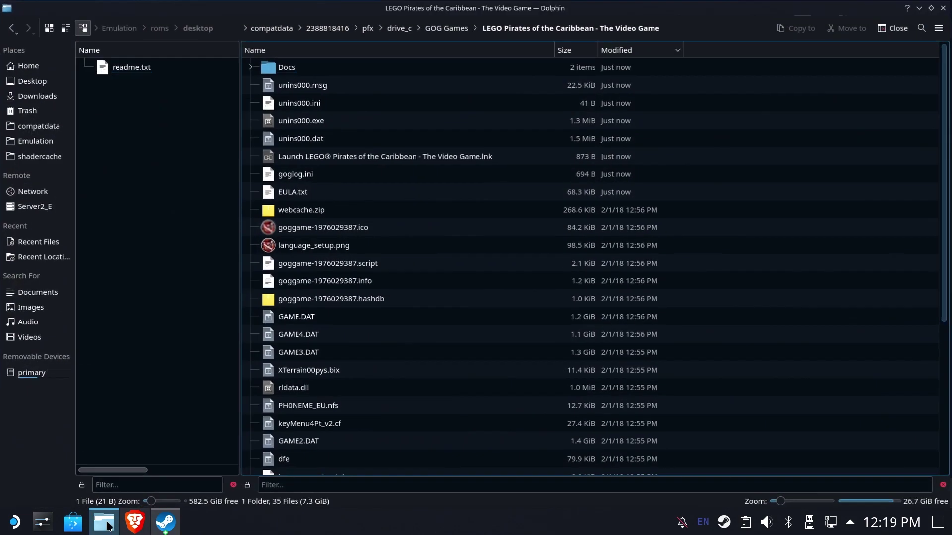
{"action": "left_click", "coordinate": [672, 27]}
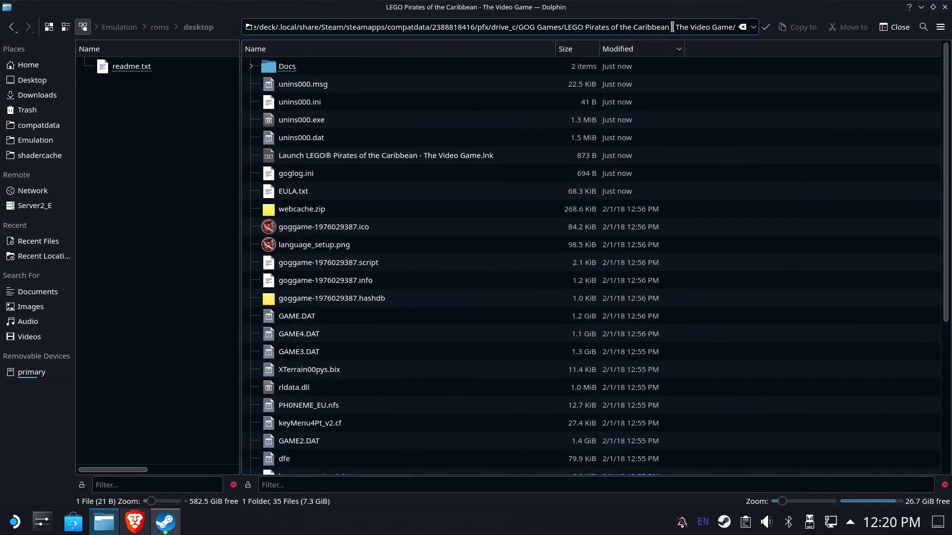
{"action": "scroll", "coordinate": [398, 298], "scroll_direction": "down", "scroll_amount": 4}
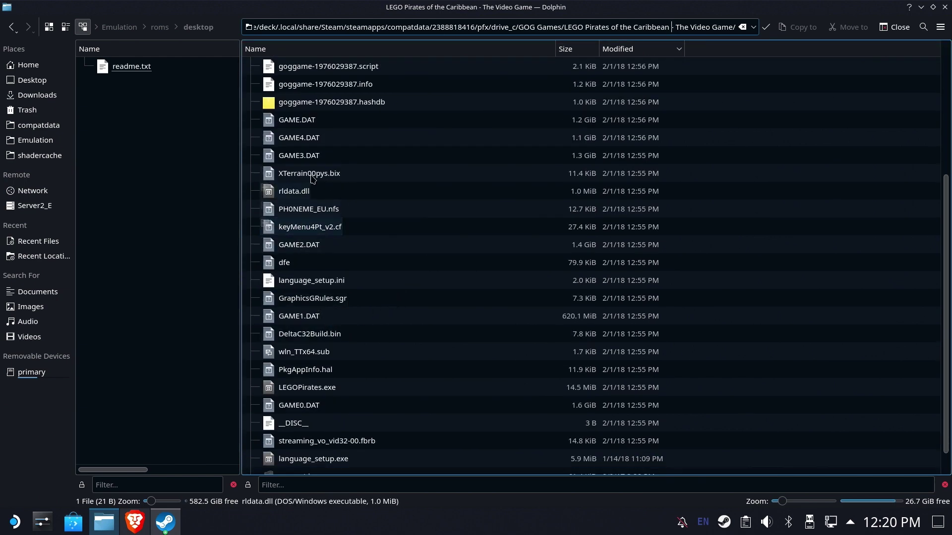
{"action": "scroll", "coordinate": [317, 205], "scroll_direction": "down", "scroll_amount": 1}
{"action": "scroll", "coordinate": [318, 200], "scroll_direction": "up", "scroll_amount": 5}
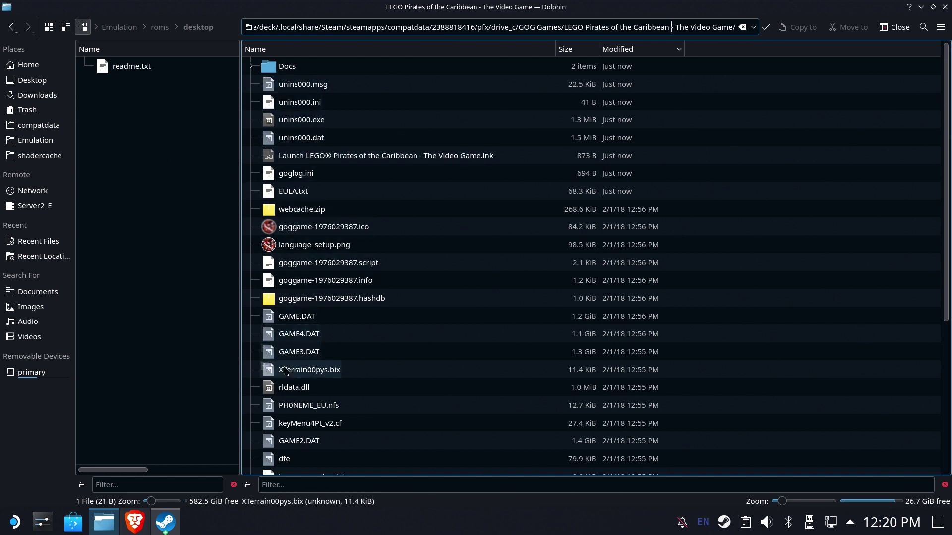
{"action": "triple_click", "coordinate": [682, 28]}
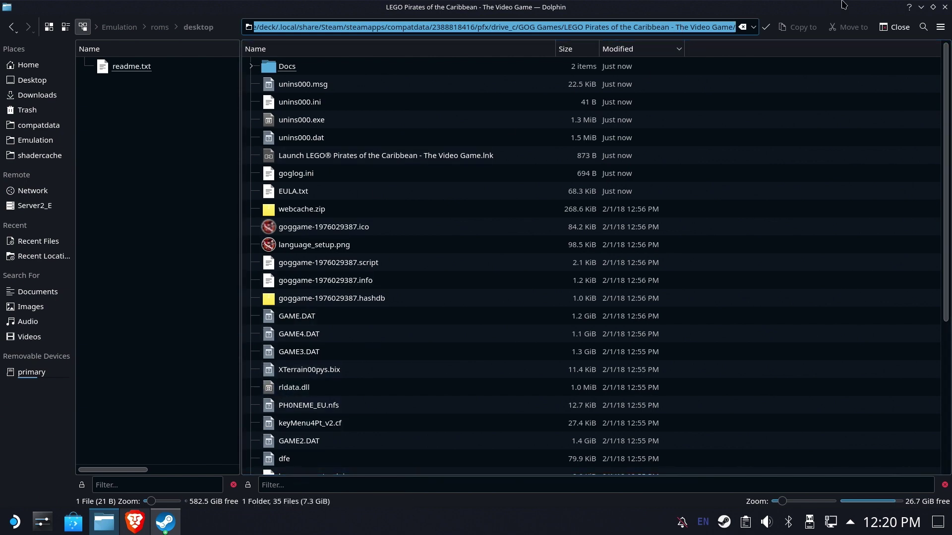
- Paste the game folder path into the file browser and choose LEGOPirates.exe as the target
{"action": "left_click", "coordinate": [932, 8]}
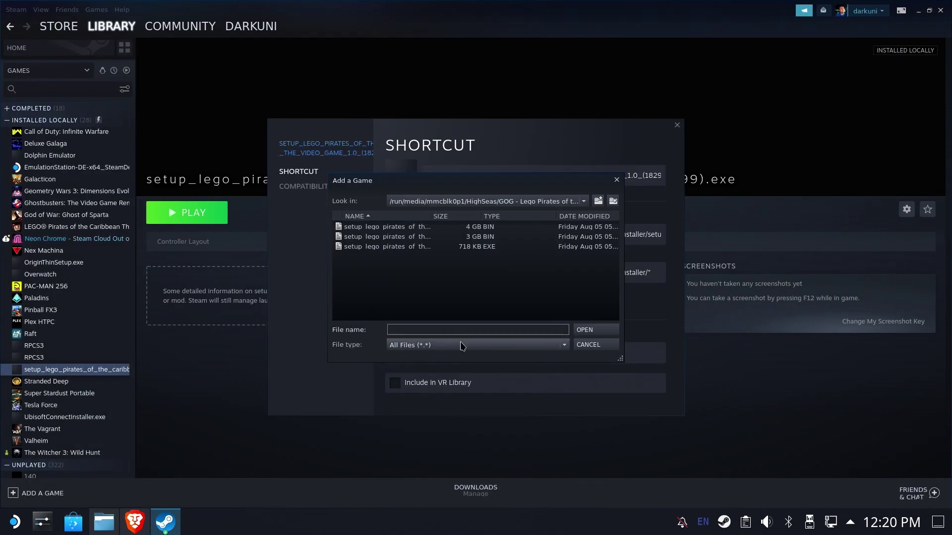
{"action": "key", "text": "ctrl+v"}
{"action": "left_click", "coordinate": [594, 333]}
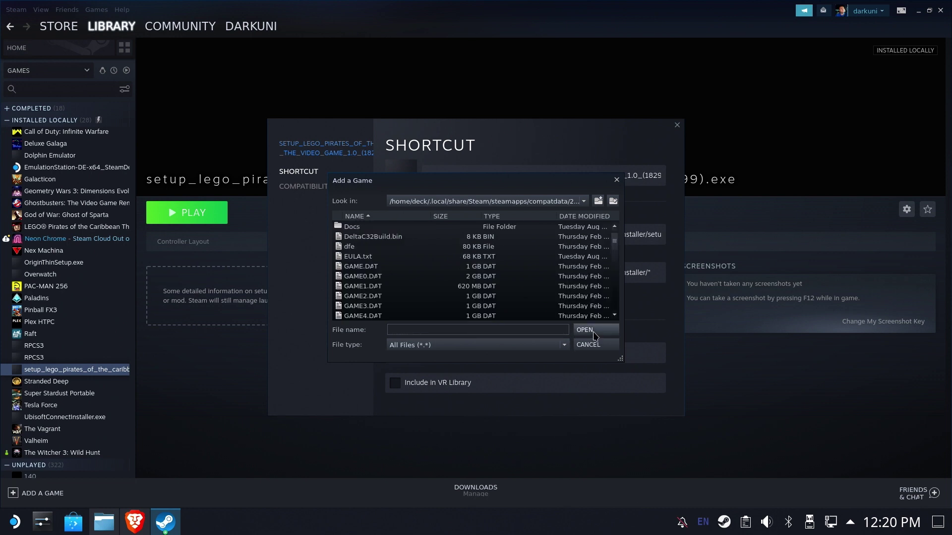
{"action": "scroll", "coordinate": [475, 268], "scroll_direction": "down", "scroll_amount": 2}
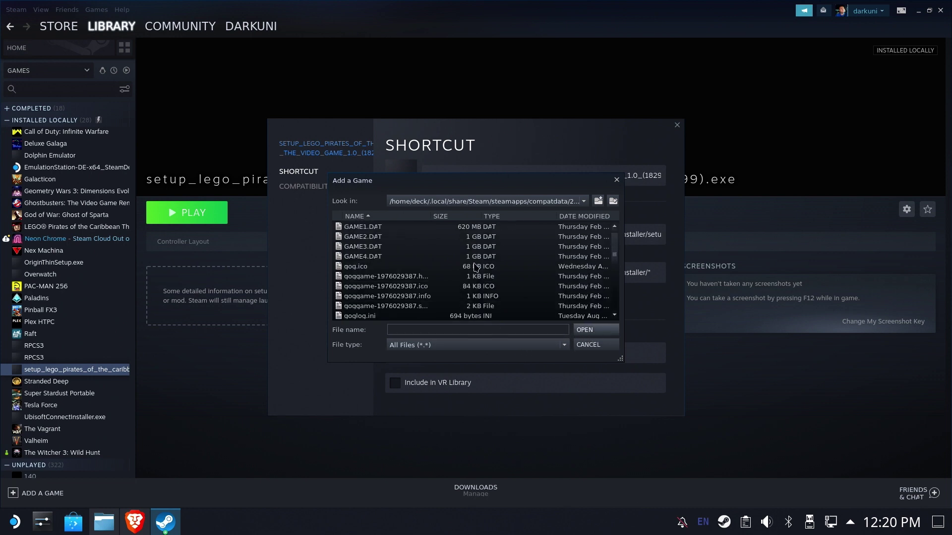
{"action": "scroll", "coordinate": [476, 268], "scroll_direction": "down", "scroll_amount": 5}
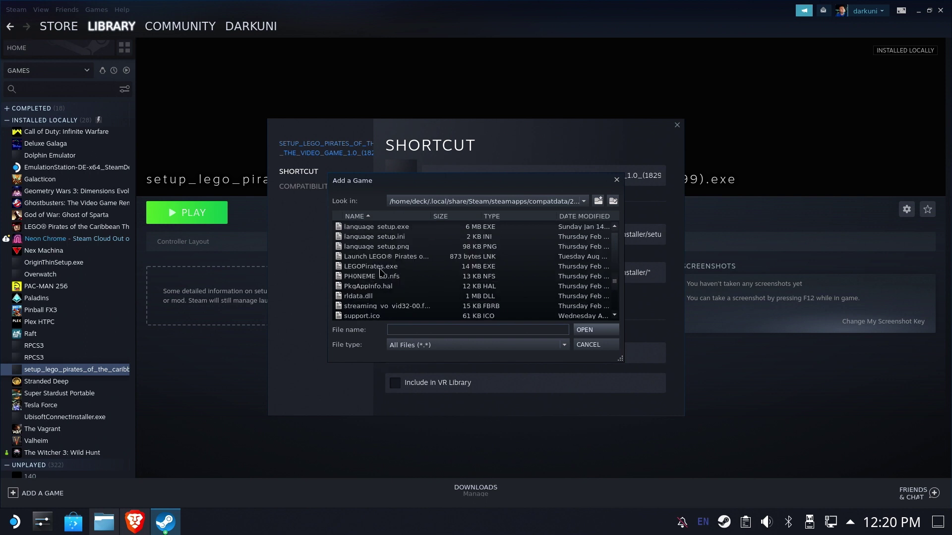
{"action": "double_click", "coordinate": [380, 267]}
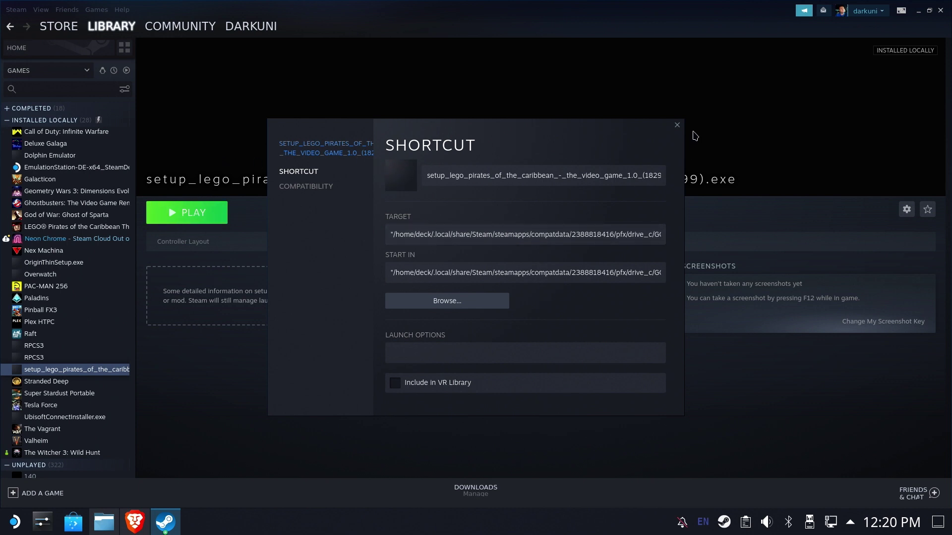
- Close the shortcut's properties and hit PLAY to test the launch
{"action": "left_click", "coordinate": [676, 125]}
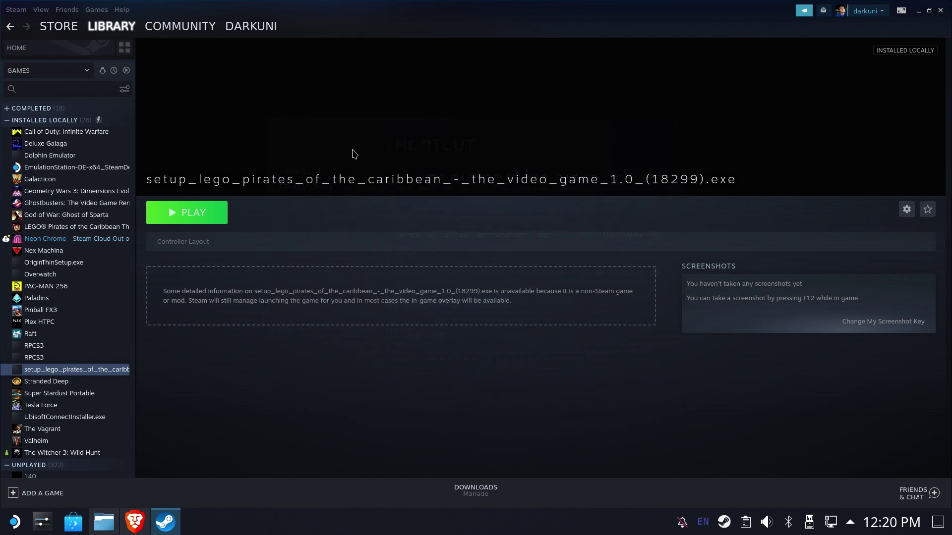
{"action": "left_click", "coordinate": [194, 214]}
{"action": "left_click", "coordinate": [906, 210]}
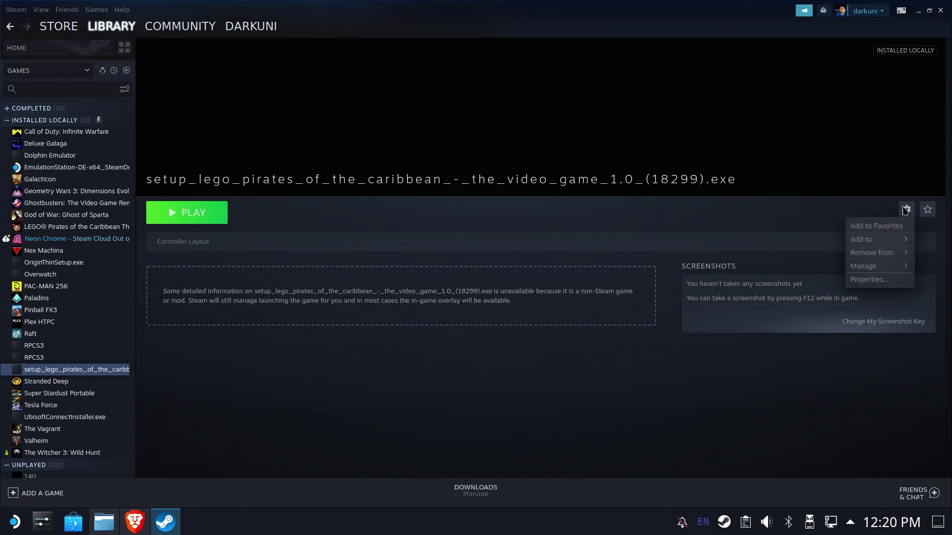
{"action": "left_click", "coordinate": [862, 281]}
{"action": "left_click", "coordinate": [324, 187]}
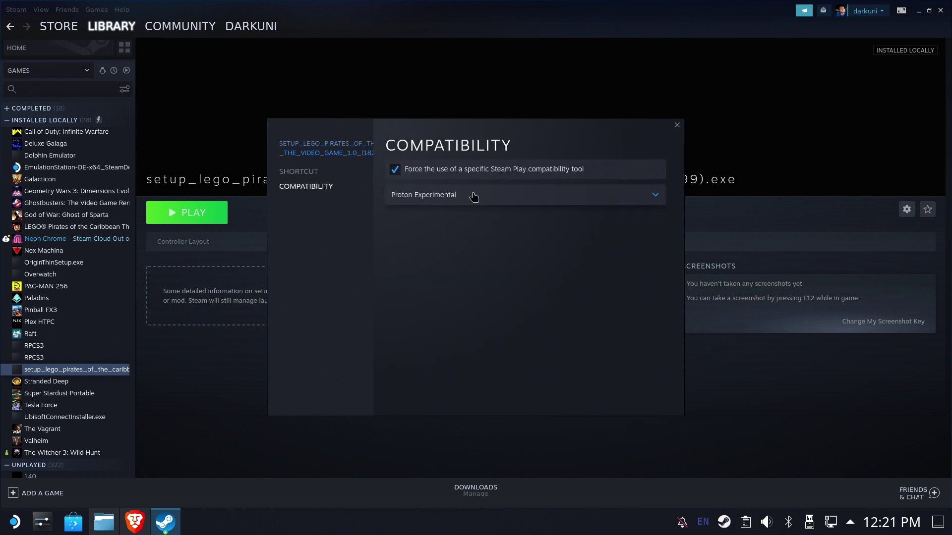
{"action": "left_click", "coordinate": [497, 202]}
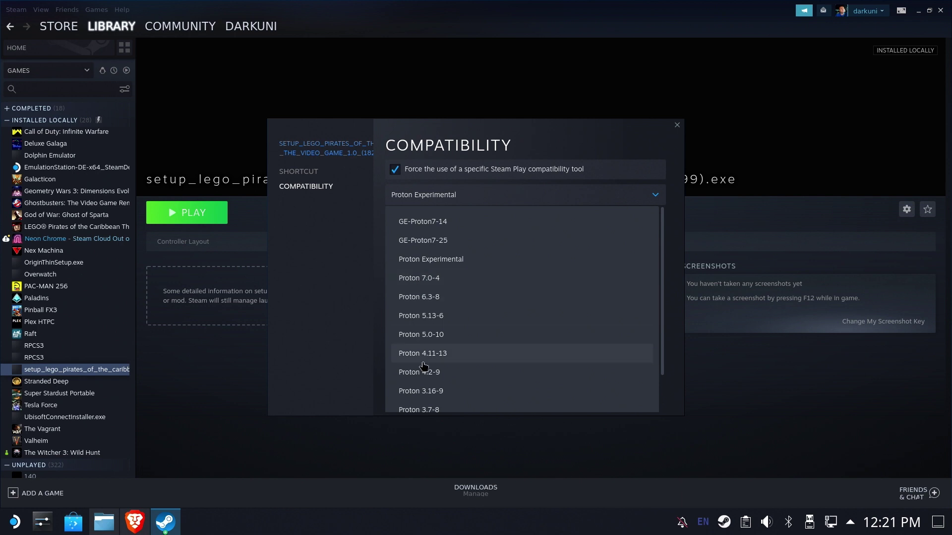
{"action": "scroll", "coordinate": [420, 367], "scroll_direction": "down", "scroll_amount": 1}
{"action": "scroll", "coordinate": [423, 347], "scroll_direction": "up", "scroll_amount": 1}
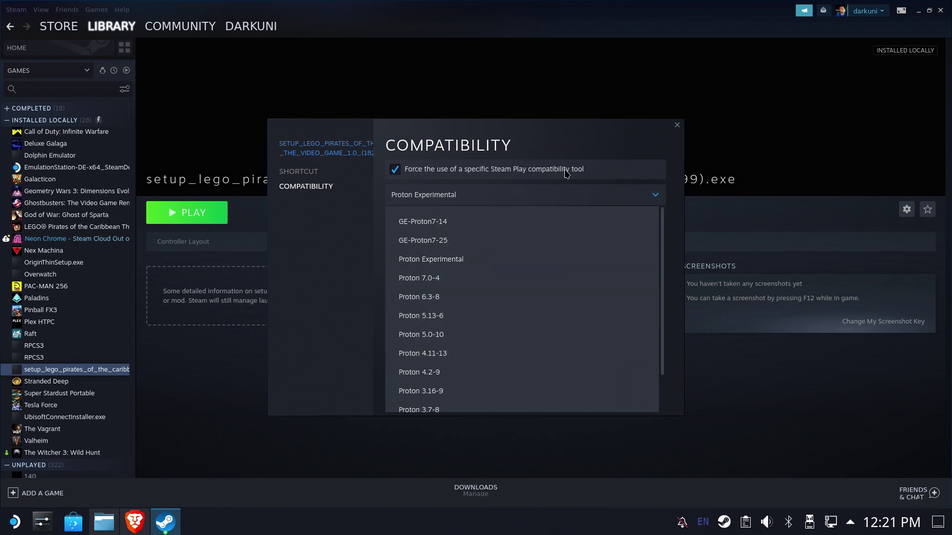
{"action": "left_click", "coordinate": [677, 130]}
{"action": "left_click", "coordinate": [677, 127]}
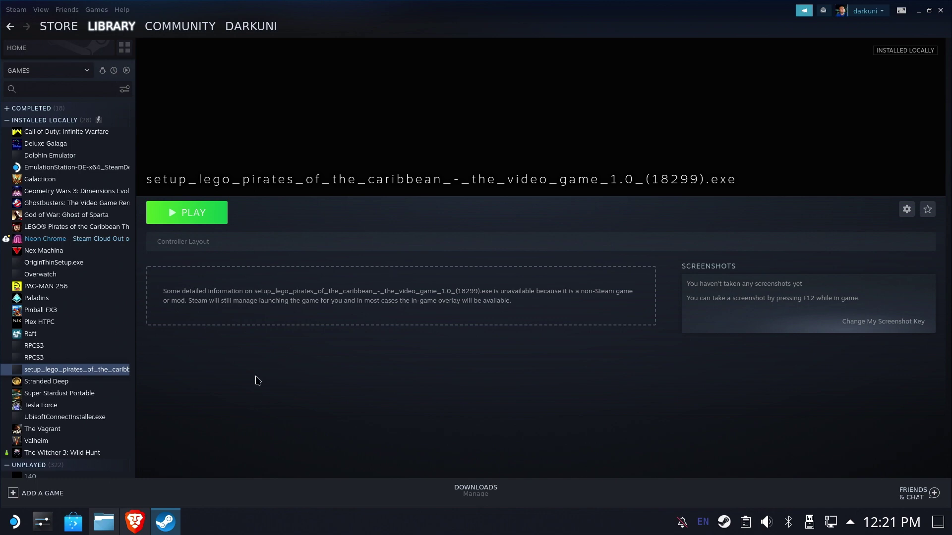
- Bring up the ProtonDB page for LEGO Pirates in Brave and scroll through the player reports
{"action": "left_click", "coordinate": [135, 522]}
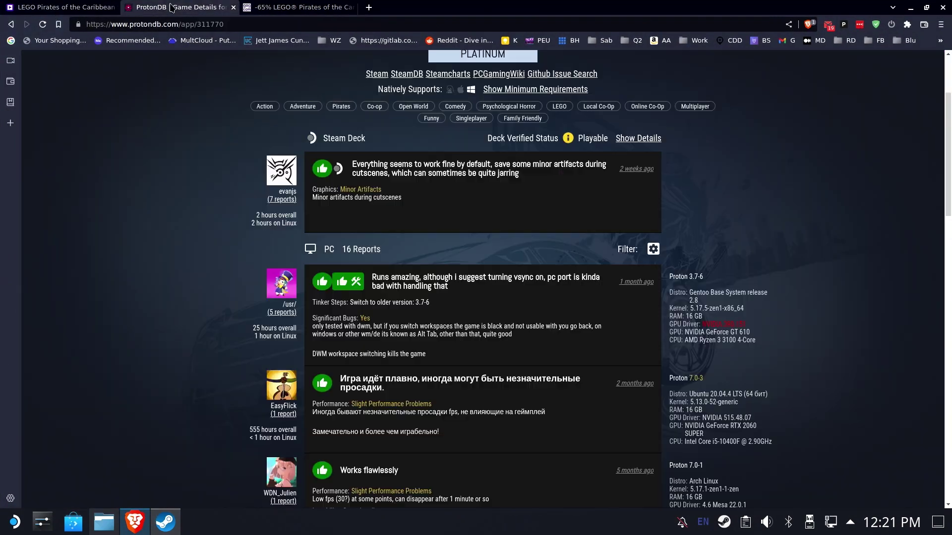
{"action": "left_click", "coordinate": [171, 7]}
{"action": "scroll", "coordinate": [375, 155], "scroll_direction": "up", "scroll_amount": 3}
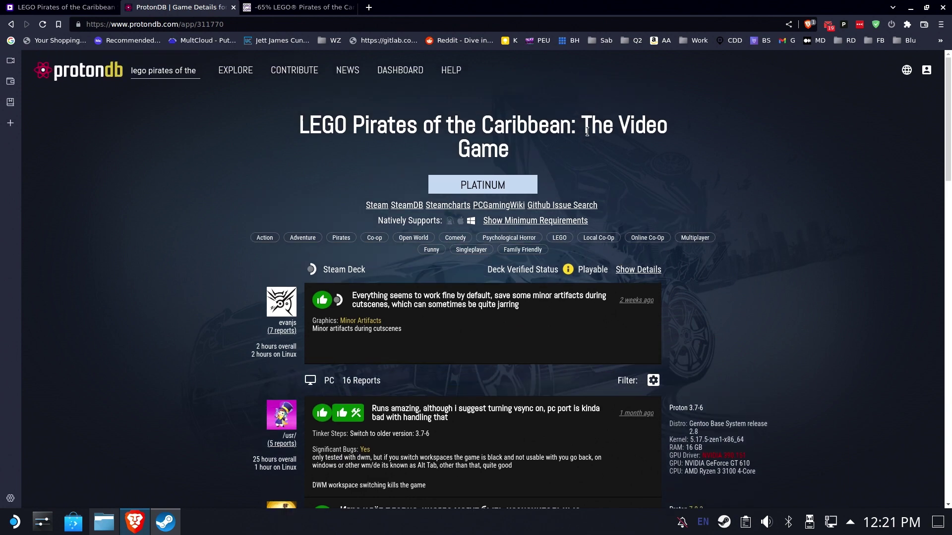
{"action": "scroll", "coordinate": [619, 190], "scroll_direction": "down", "scroll_amount": 4}
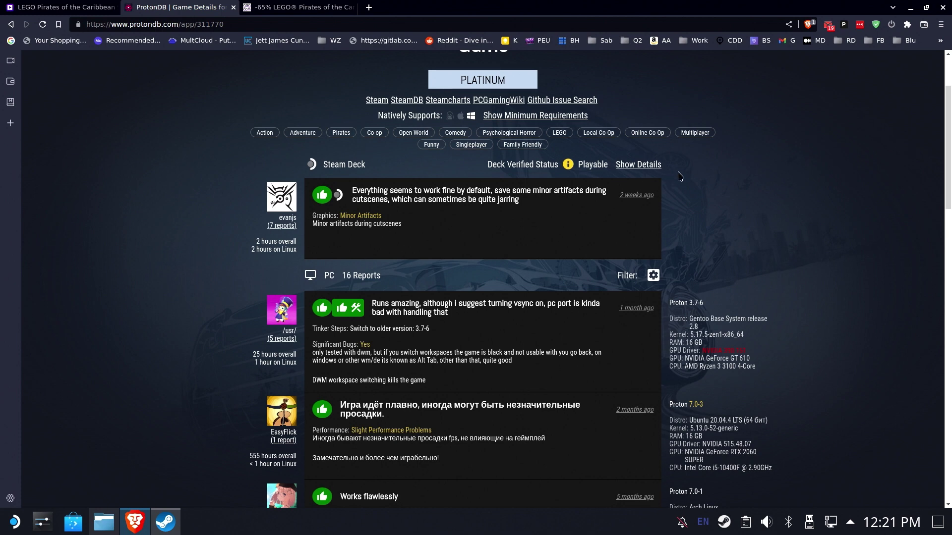
{"action": "scroll", "coordinate": [688, 203], "scroll_direction": "down", "scroll_amount": 8}
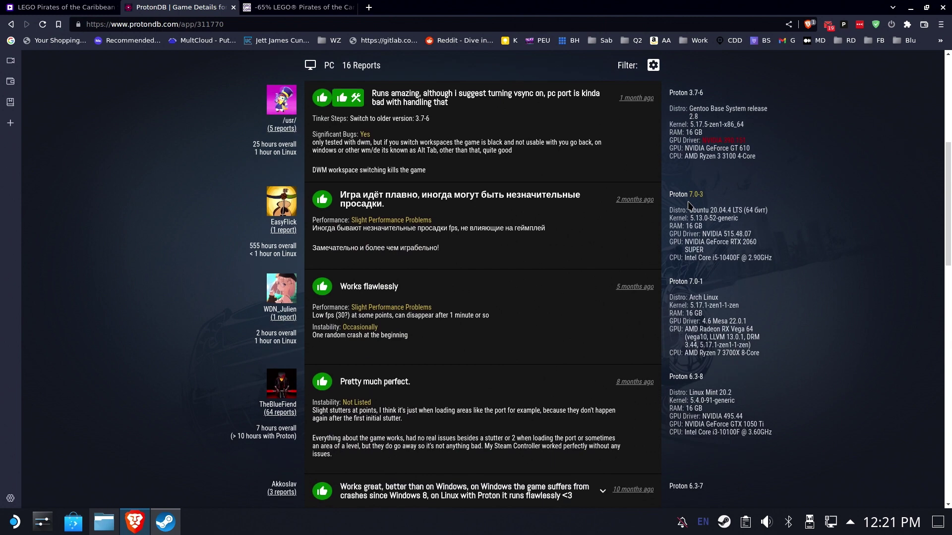
{"action": "scroll", "coordinate": [577, 264], "scroll_direction": "down", "scroll_amount": 12}
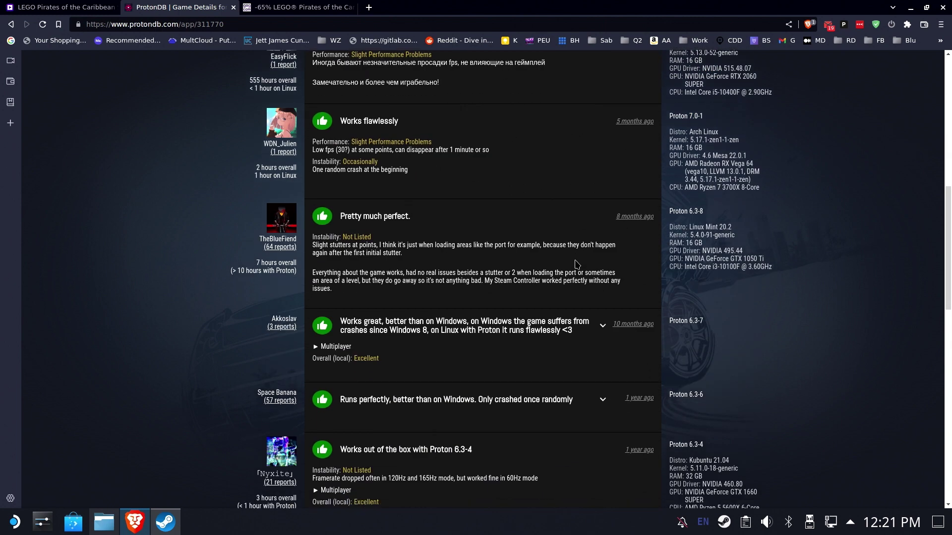
{"action": "scroll", "coordinate": [576, 264], "scroll_direction": "down", "scroll_amount": 4}
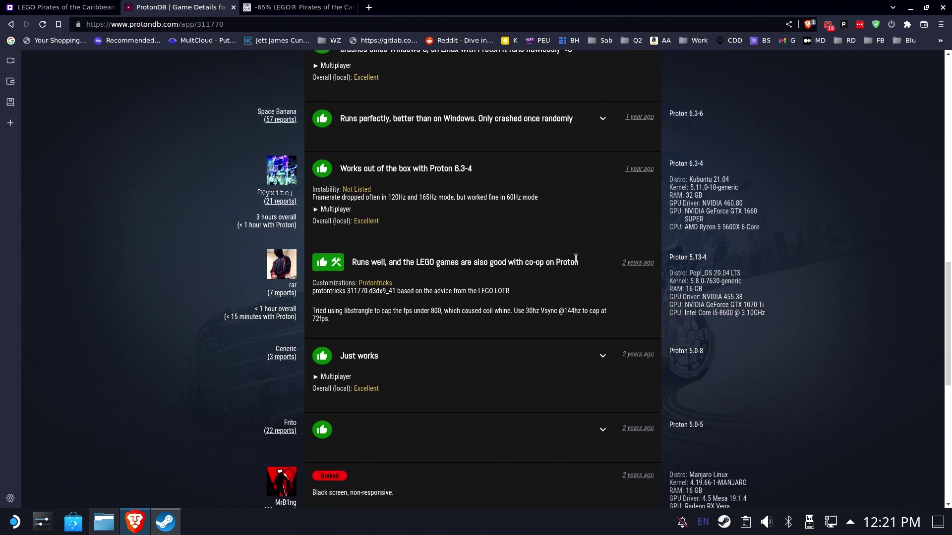
{"action": "scroll", "coordinate": [575, 258], "scroll_direction": "down", "scroll_amount": 2}
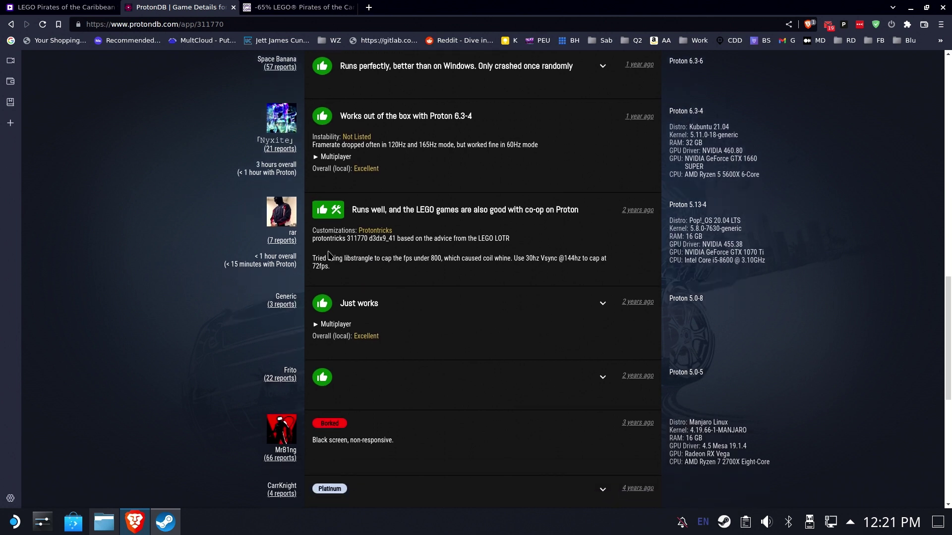
- Highlight the protontricks d3dx9_41 tip in a report, then return to the page top
{"action": "double_click", "coordinate": [380, 239]}
{"action": "left_click", "coordinate": [384, 240]}
{"action": "scroll", "coordinate": [875, 157], "scroll_direction": "up", "scroll_amount": 10}
{"action": "scroll", "coordinate": [875, 157], "scroll_direction": "up", "scroll_amount": 6}
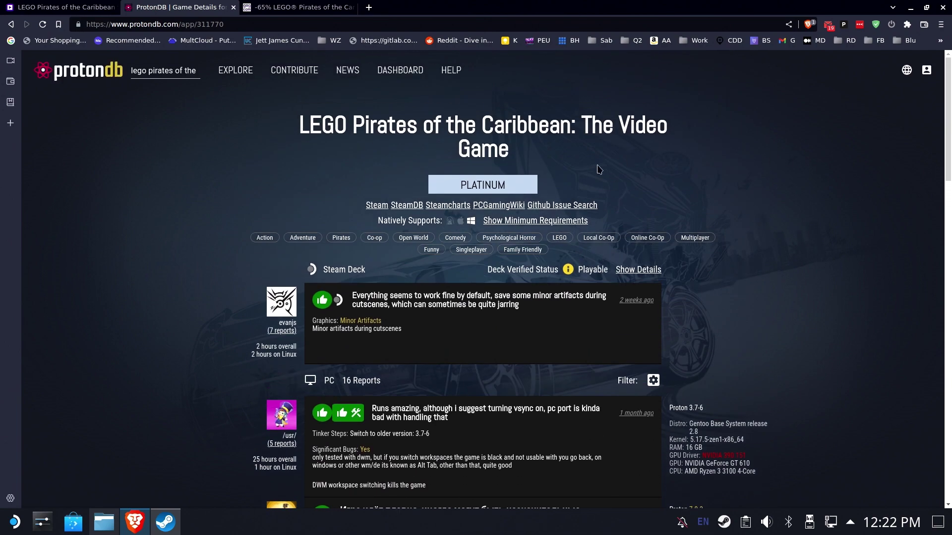
- Show LEGO Pirates' recommended requirements and highlight the DirectX 9.0c line
{"action": "left_click", "coordinate": [89, 8]}
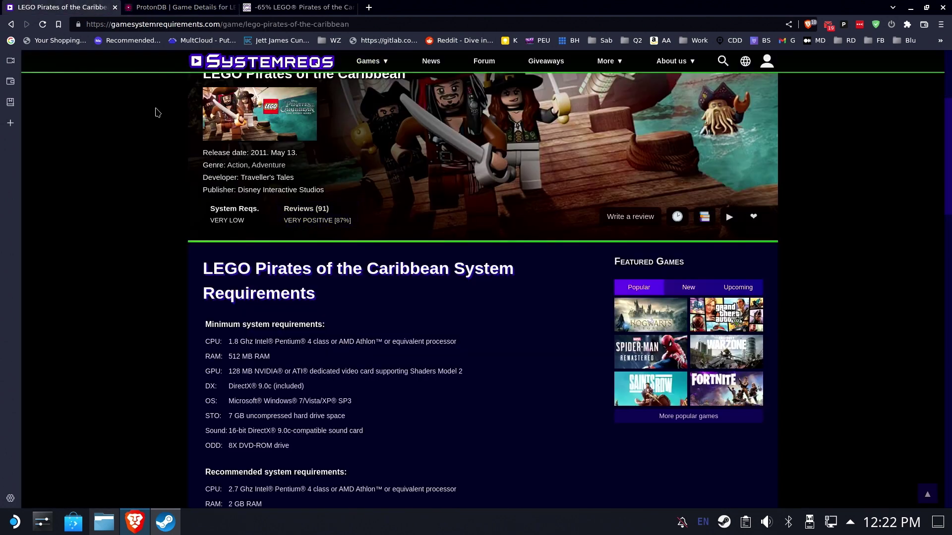
{"action": "scroll", "coordinate": [138, 239], "scroll_direction": "down", "scroll_amount": 5}
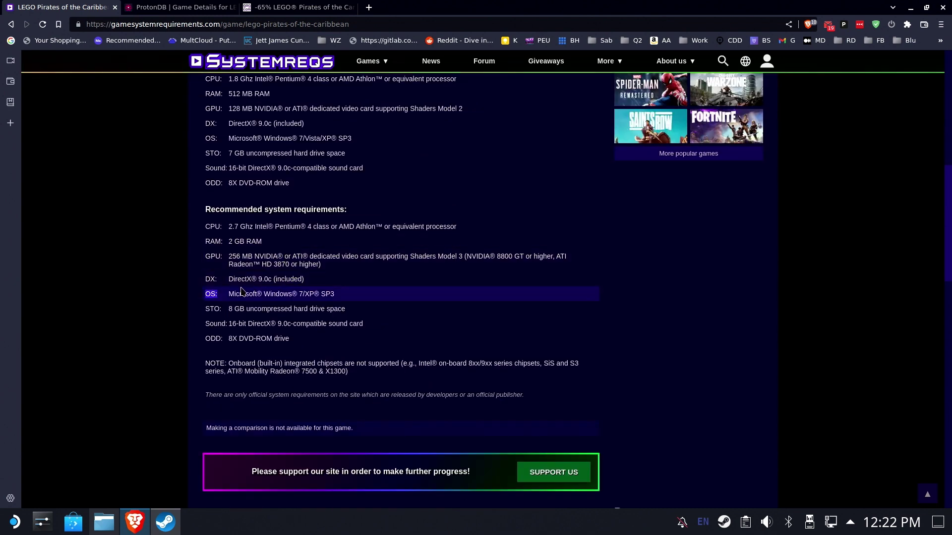
{"action": "left_click_drag", "start_coordinate": [310, 280], "coordinate": [189, 286]}
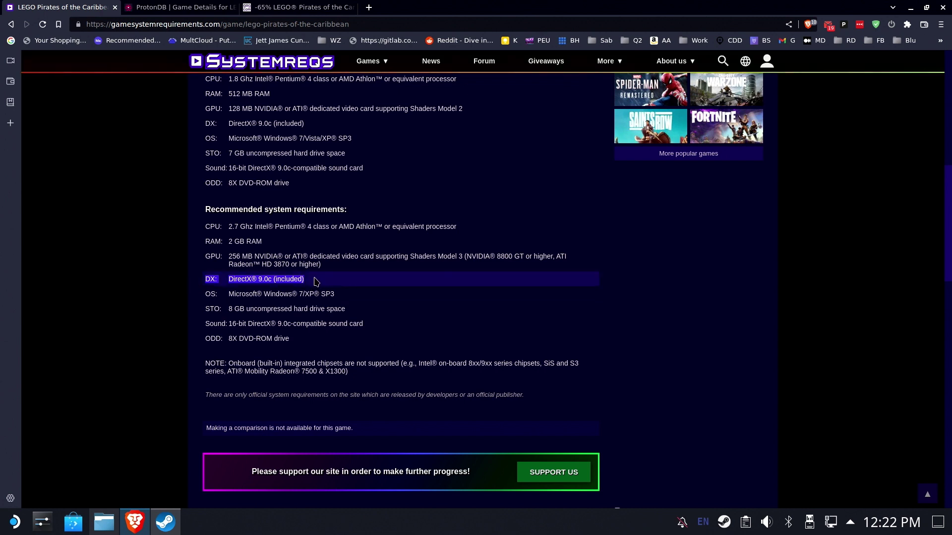
{"action": "left_click", "coordinate": [317, 281]}
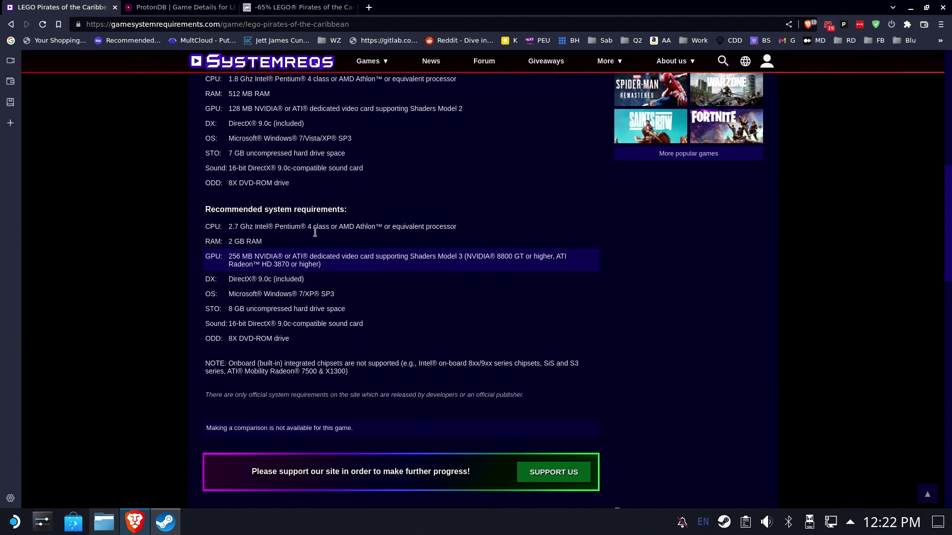
- Search 'directx 9 download' and reach Microsoft's DirectX End-User Runtimes (June 2010) page
{"action": "left_click", "coordinate": [350, 25]}
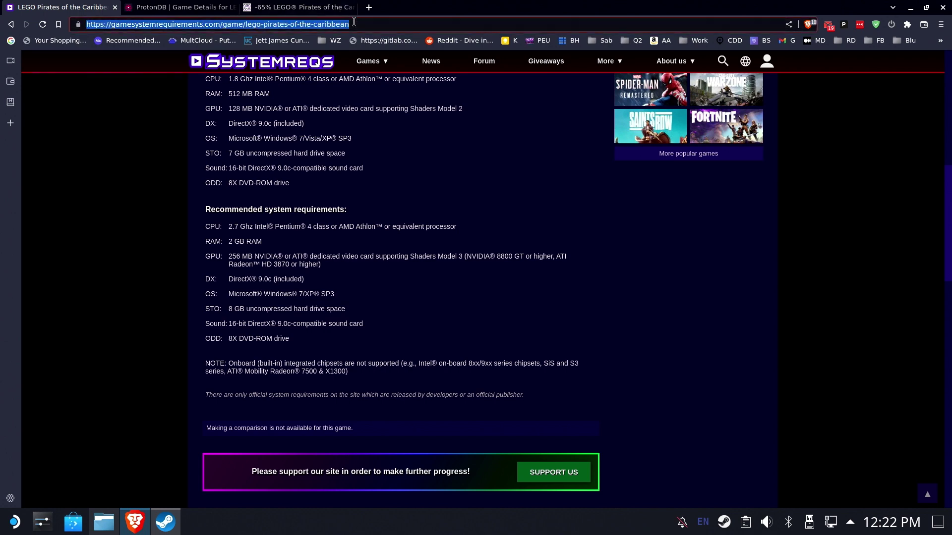
{"action": "type", "text": "dir"}
{"action": "key", "text": "BackSpace"}
{"action": "key", "text": "BackSpace"}
{"action": "key", "text": "BackSpace"}
{"action": "type", "text": "directx 9"}
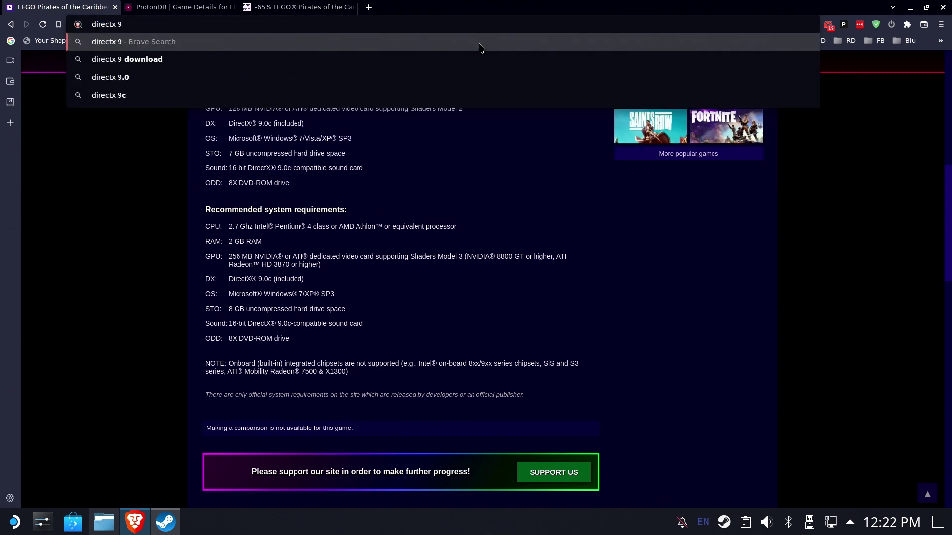
{"action": "key", "text": "Down"}
{"action": "key", "text": "Return"}
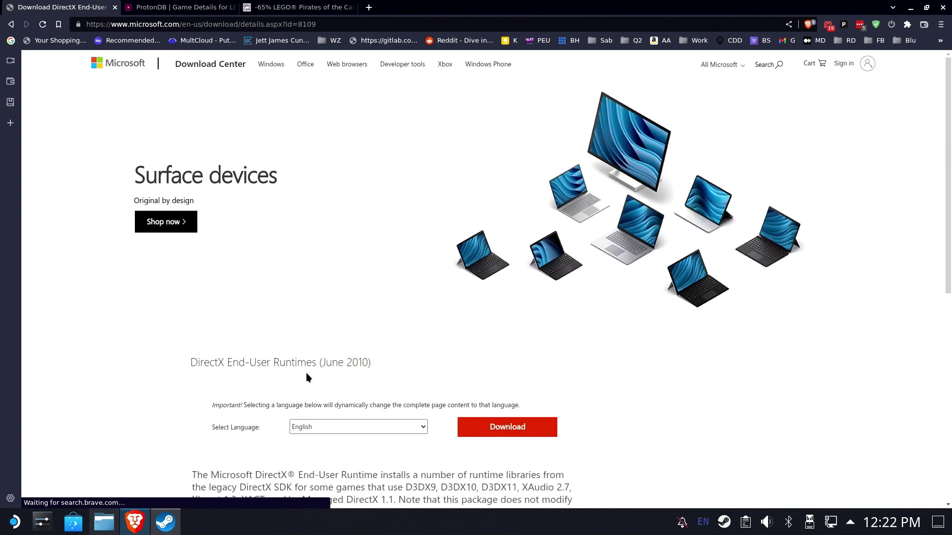
{"action": "scroll", "coordinate": [298, 367], "scroll_direction": "down", "scroll_amount": 2}
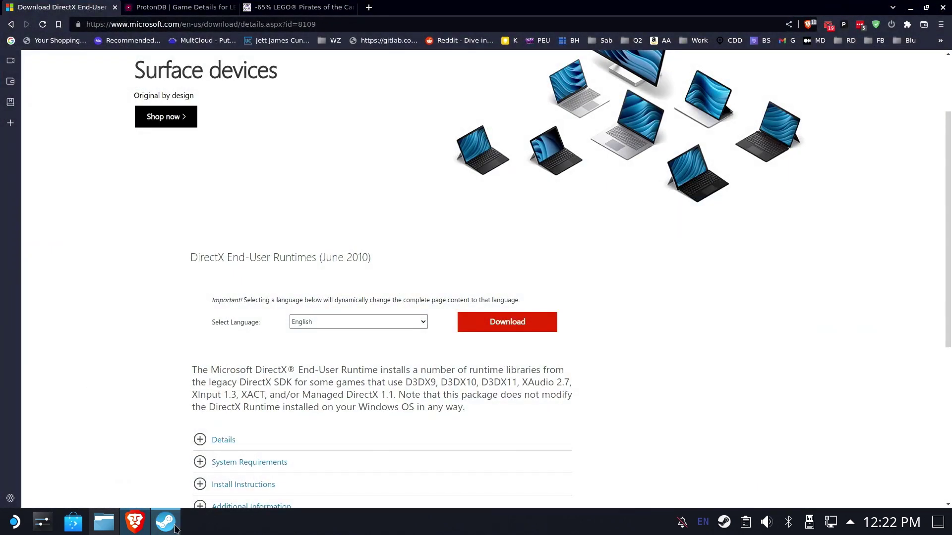
- In Steam, bring up the setup shortcut's properties and start choosing a new target file
{"action": "left_click", "coordinate": [175, 528]}
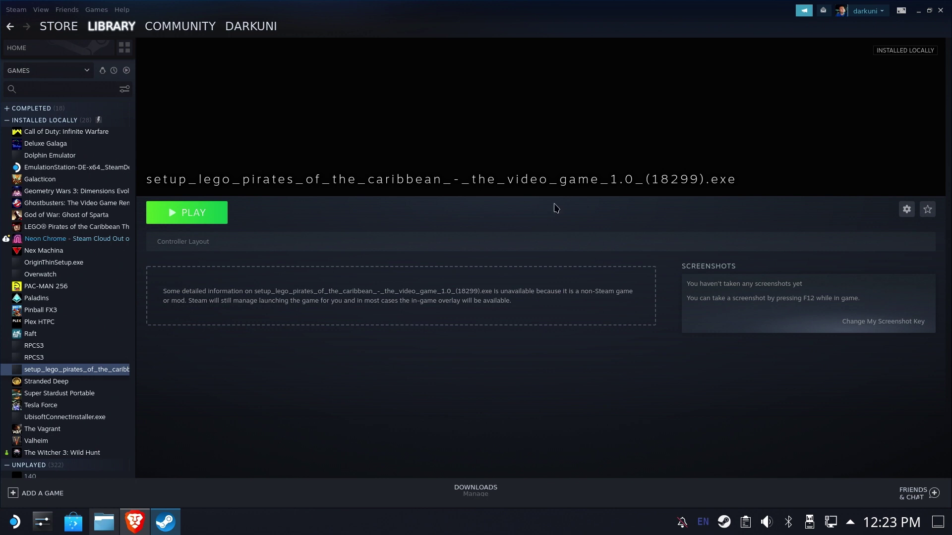
{"action": "left_click", "coordinate": [906, 210]}
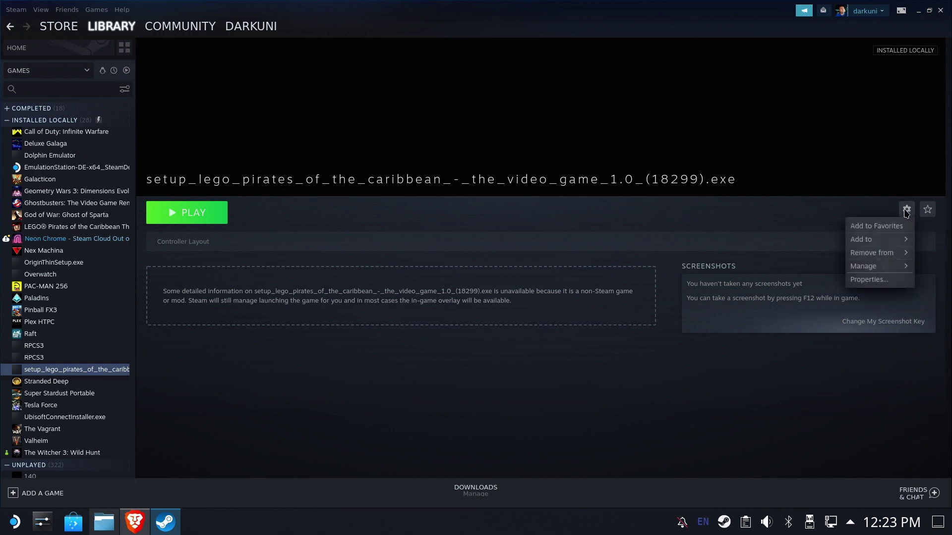
{"action": "left_click", "coordinate": [874, 278]}
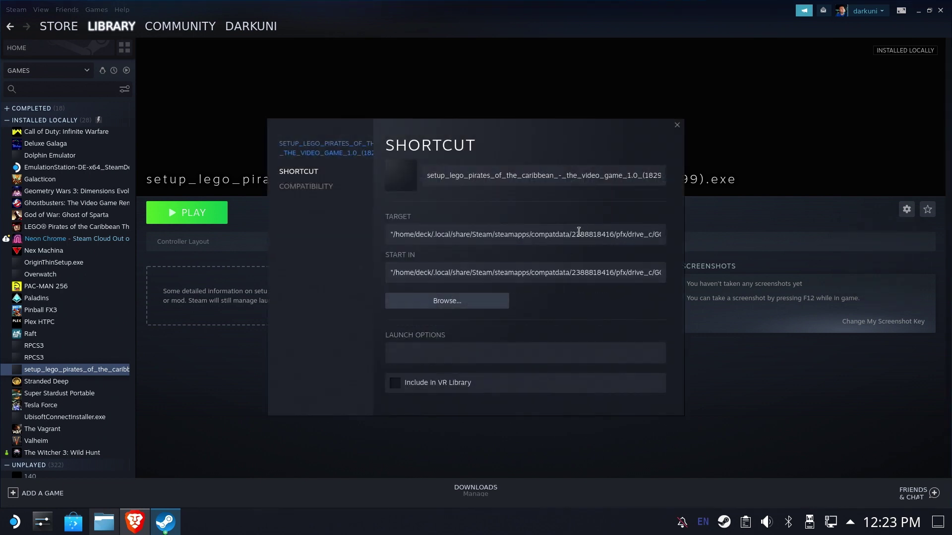
{"action": "left_click", "coordinate": [469, 306]}
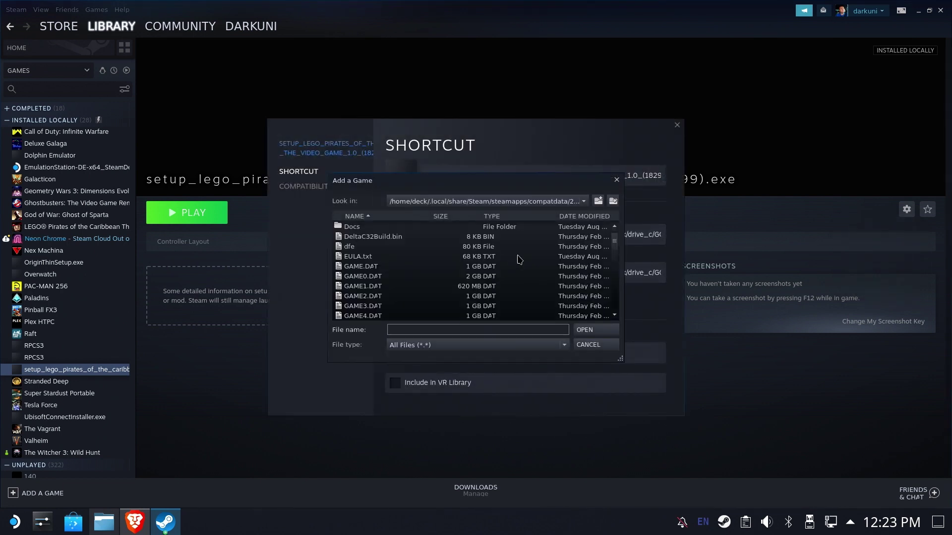
- Target directx_Jun2010_redist.exe in /run/media/mmcblk0p1/HighSeas and close the properties
{"action": "left_click", "coordinate": [584, 201]}
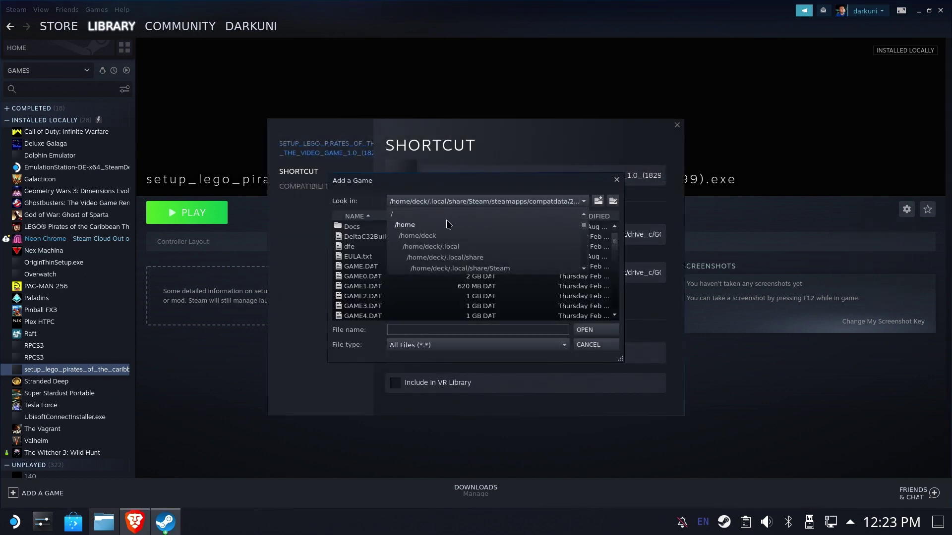
{"action": "left_click", "coordinate": [435, 215]}
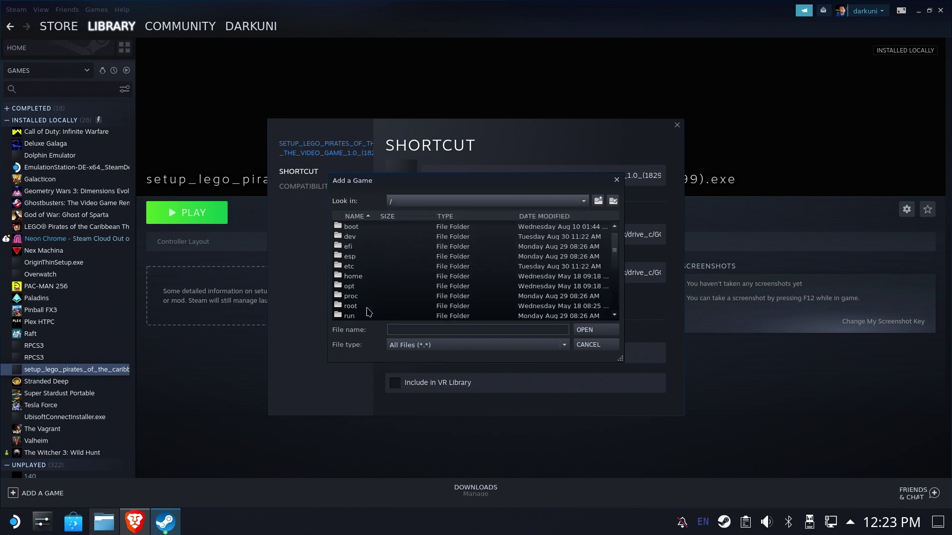
{"action": "double_click", "coordinate": [349, 316]}
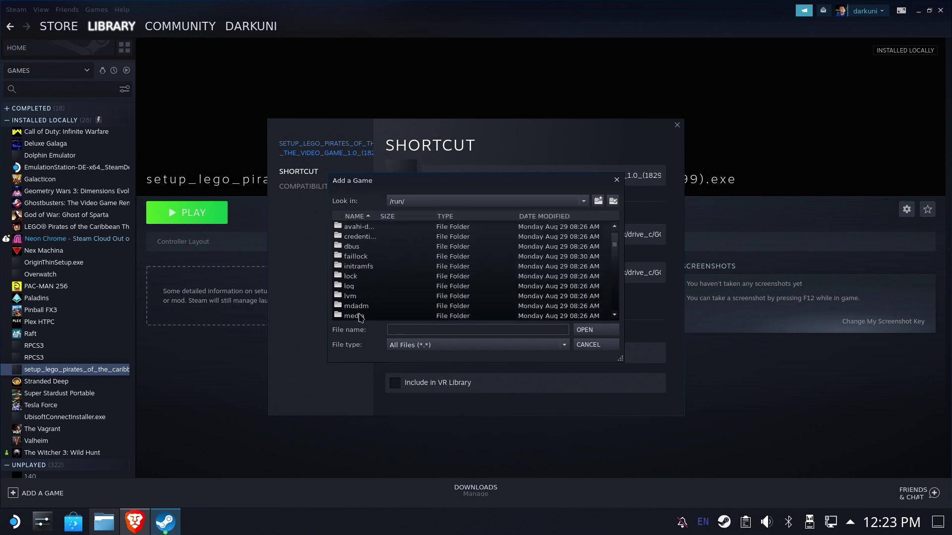
{"action": "double_click", "coordinate": [361, 316]}
{"action": "double_click", "coordinate": [361, 227]}
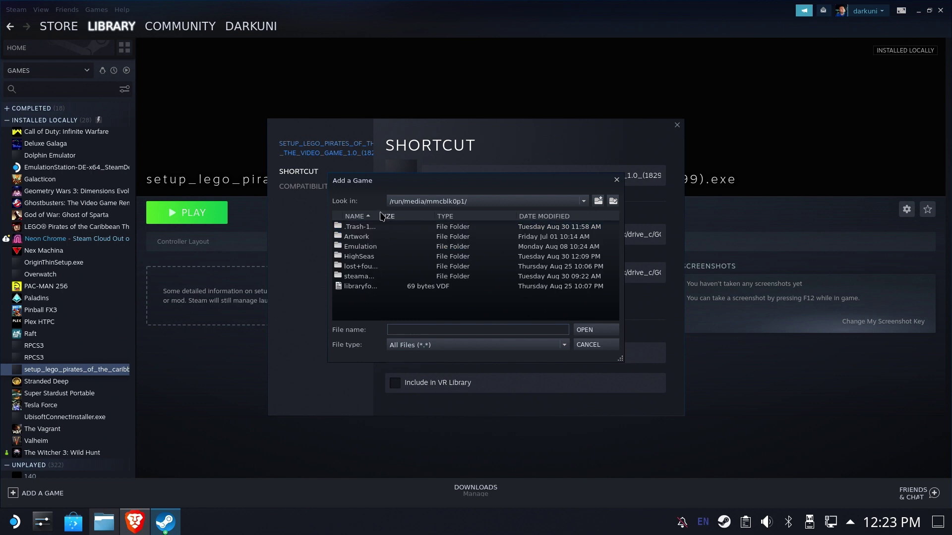
{"action": "mouse_move", "coordinate": [378, 212]}
{"action": "left_mouse_down"}
{"action": "mouse_move", "coordinate": [533, 225]}
{"action": "mouse_move", "coordinate": [461, 221]}
{"action": "left_mouse_up"}
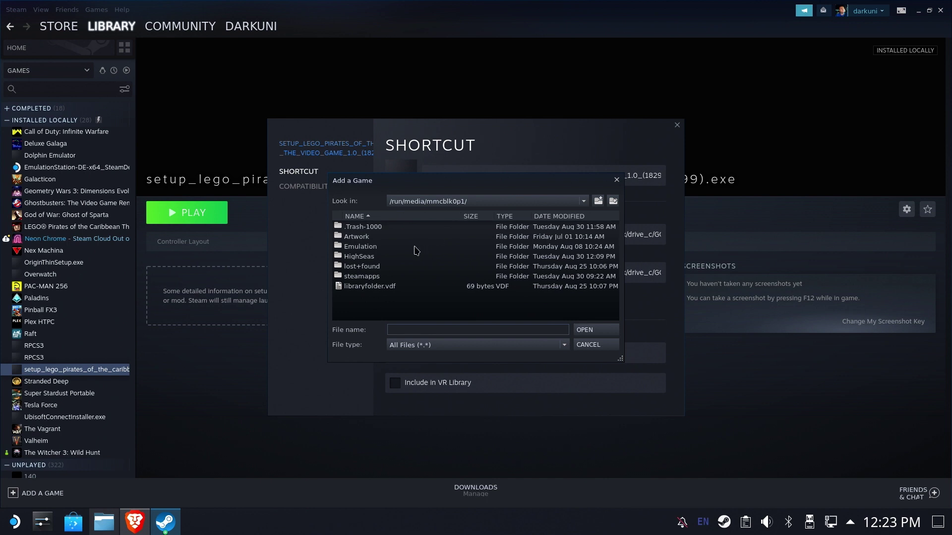
{"action": "double_click", "coordinate": [369, 256]}
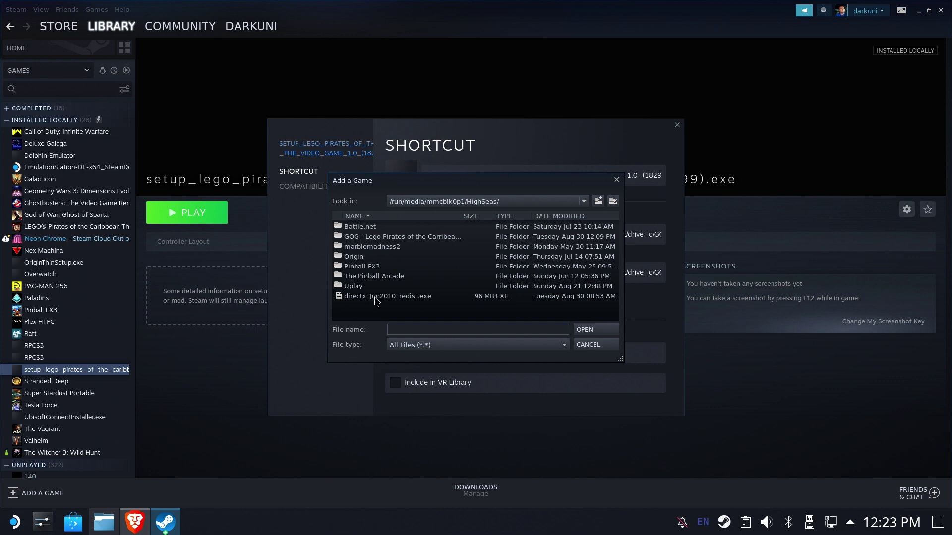
{"action": "double_click", "coordinate": [375, 297]}
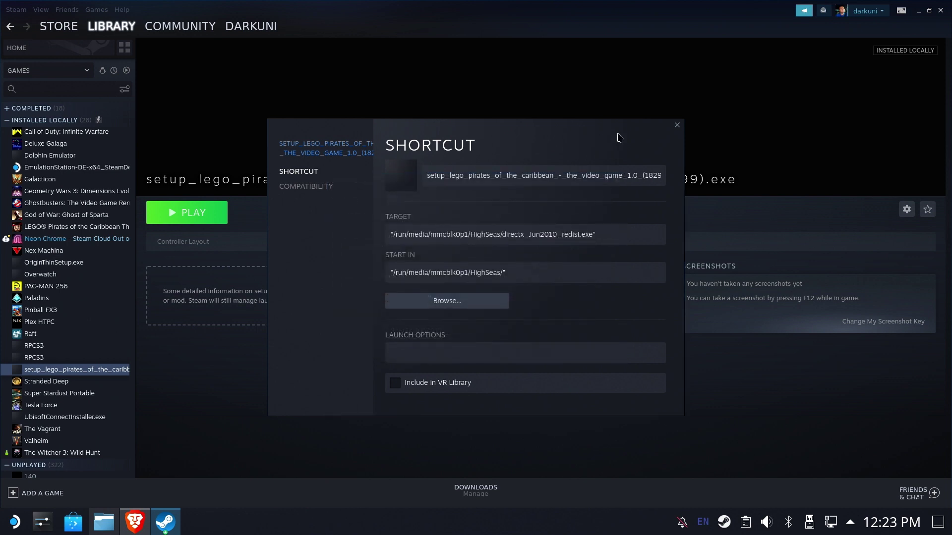
{"action": "left_click", "coordinate": [677, 126]}
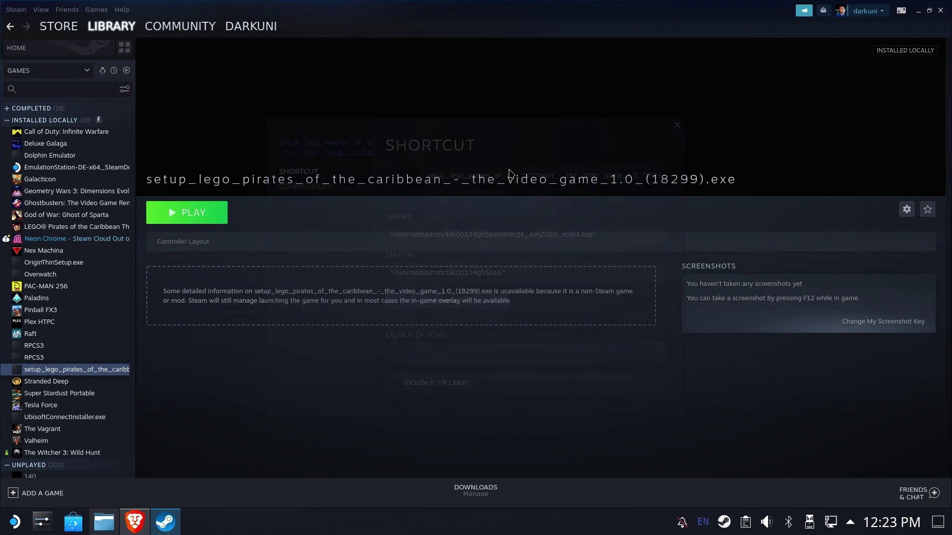
- Launch the DirectX redistributable from the shortcut and accept its licence agreement
{"action": "left_click", "coordinate": [216, 209]}
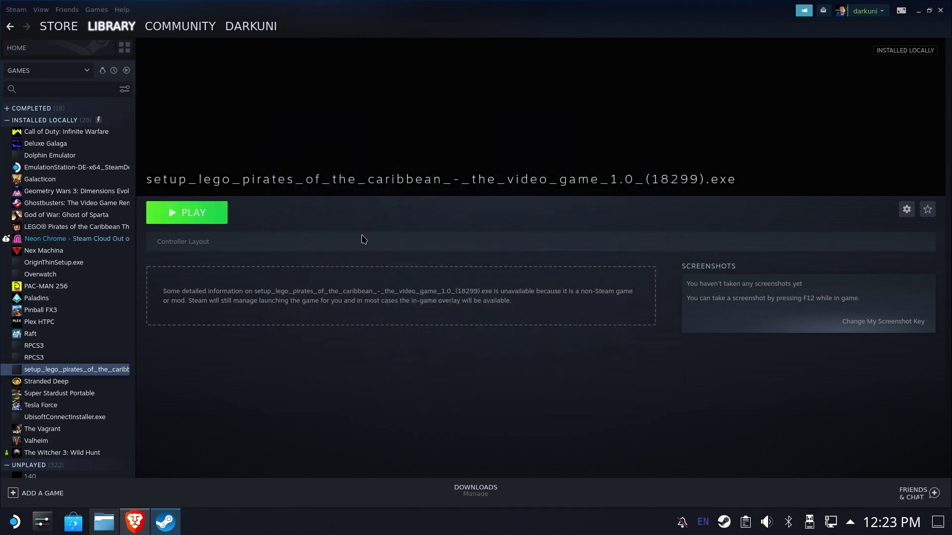
{"action": "left_click", "coordinate": [917, 11]}
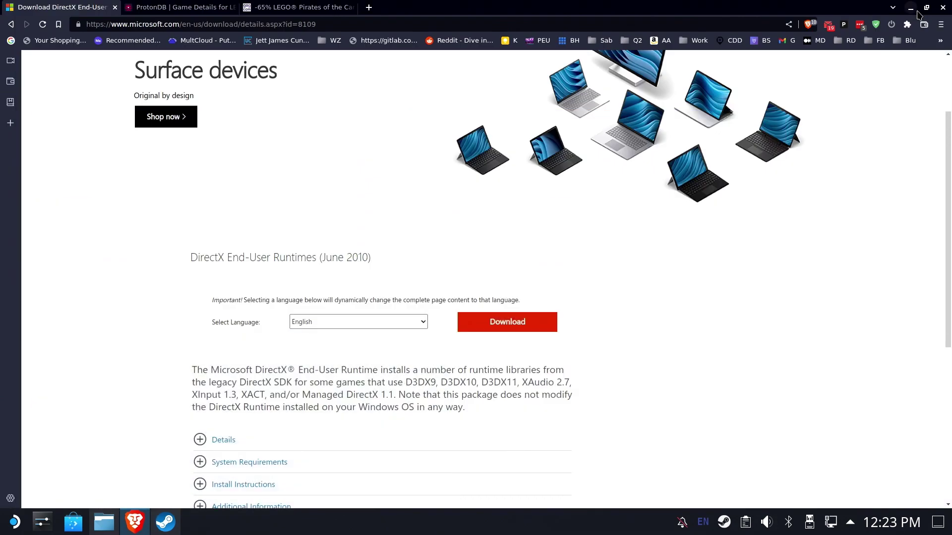
{"action": "left_click", "coordinate": [912, 9]}
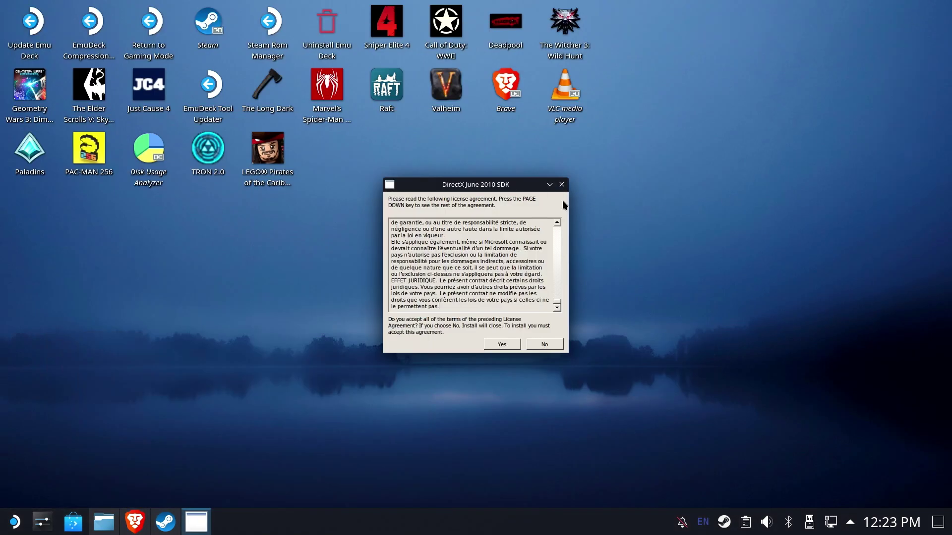
{"action": "left_click", "coordinate": [502, 344]}
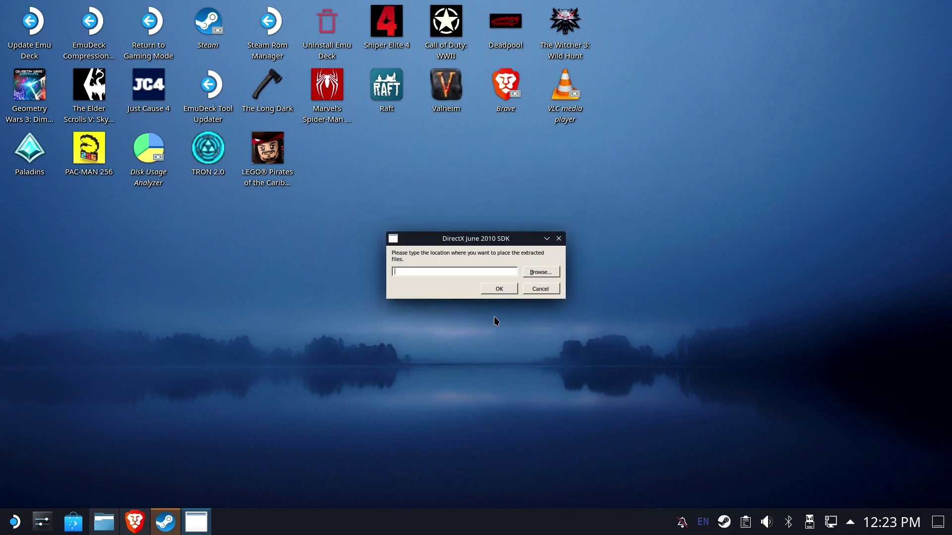
{"action": "key", "text": "super+x"}
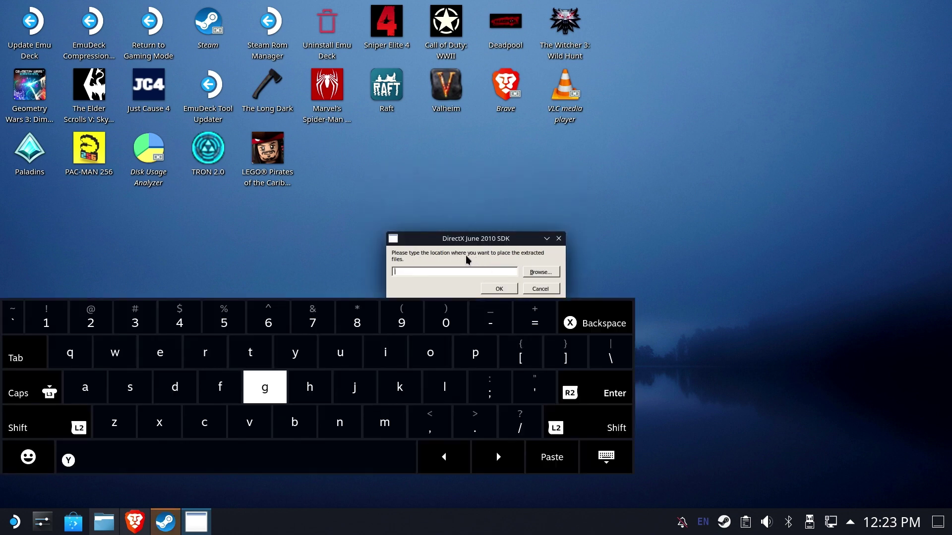
- Choose C:\GOG Games as the extraction folder and extract the DirectX files
{"action": "left_click", "coordinate": [535, 272]}
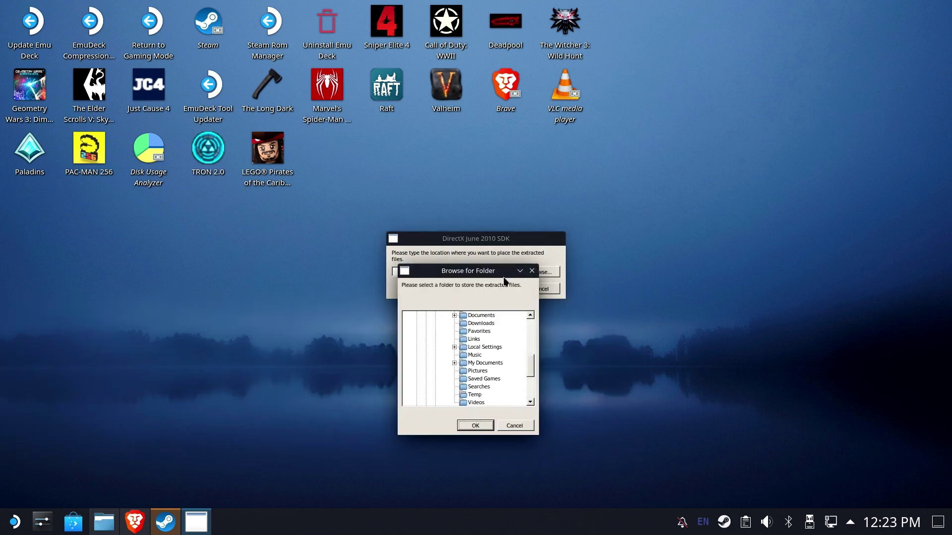
{"action": "left_click_drag", "start_coordinate": [525, 366], "coordinate": [527, 341]}
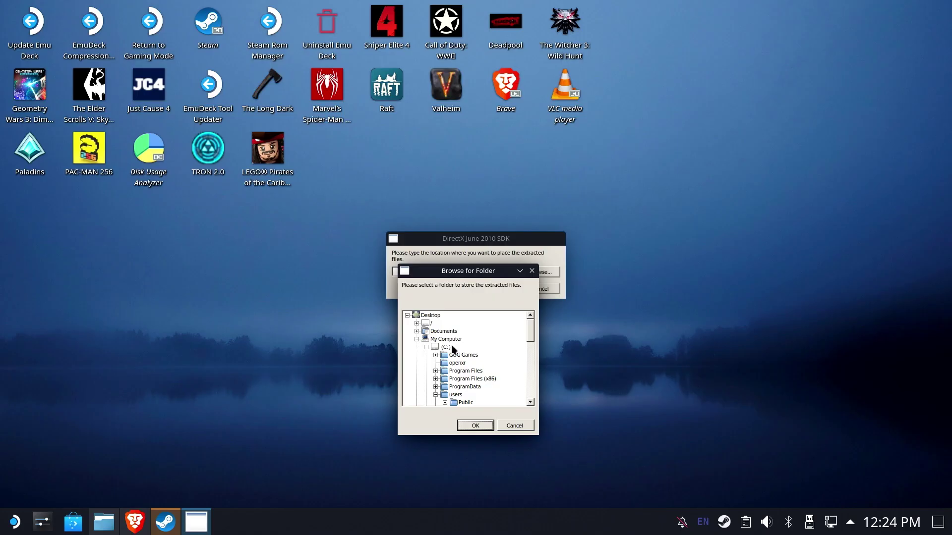
{"action": "scroll", "coordinate": [452, 350], "scroll_direction": "down", "scroll_amount": 1}
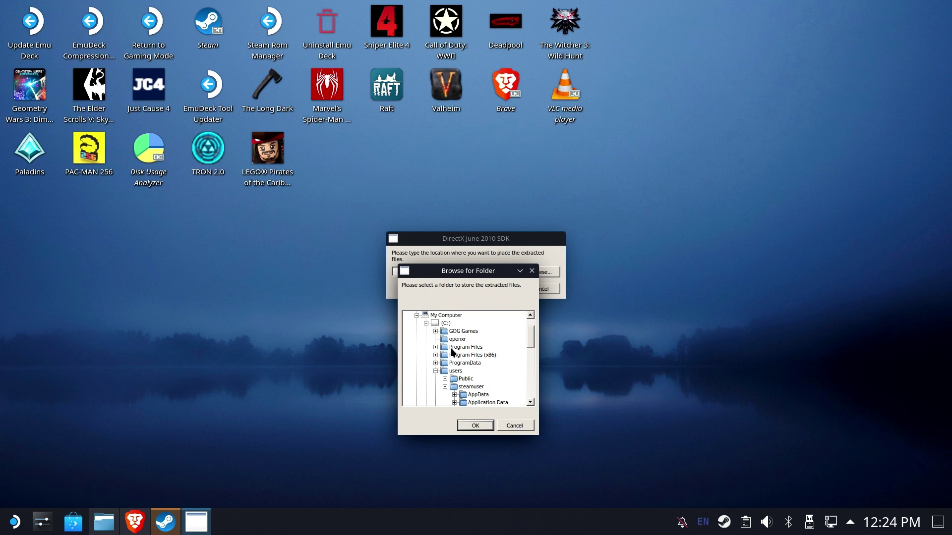
{"action": "double_click", "coordinate": [473, 332]}
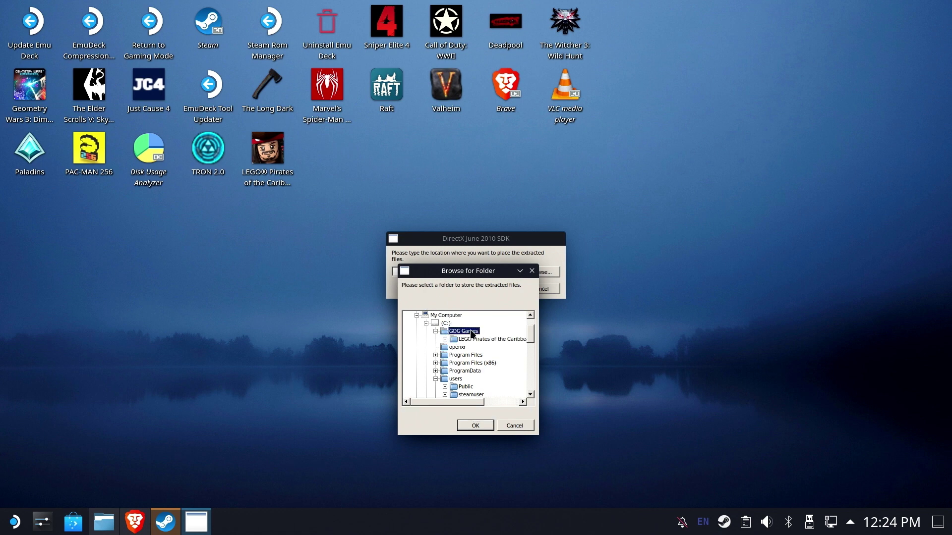
{"action": "left_click", "coordinate": [475, 426]}
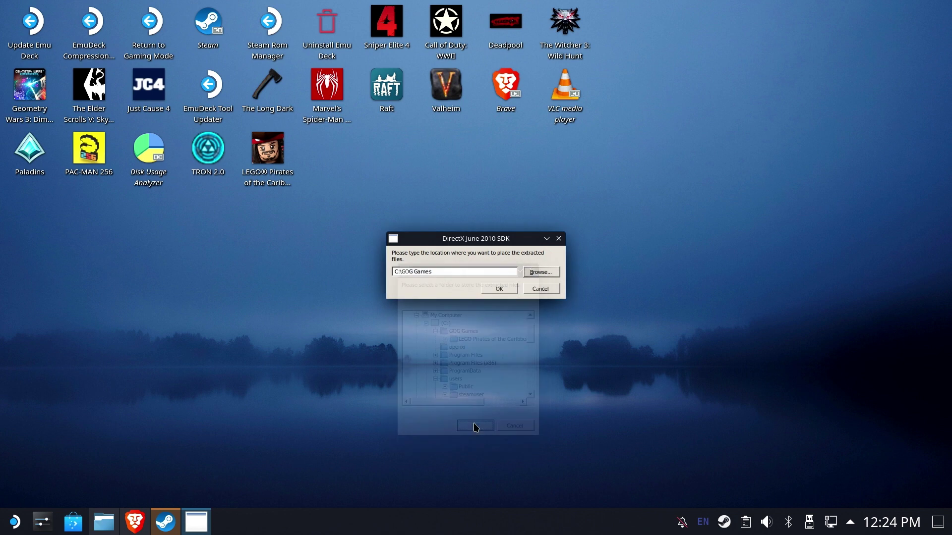
{"action": "left_click", "coordinate": [505, 293]}
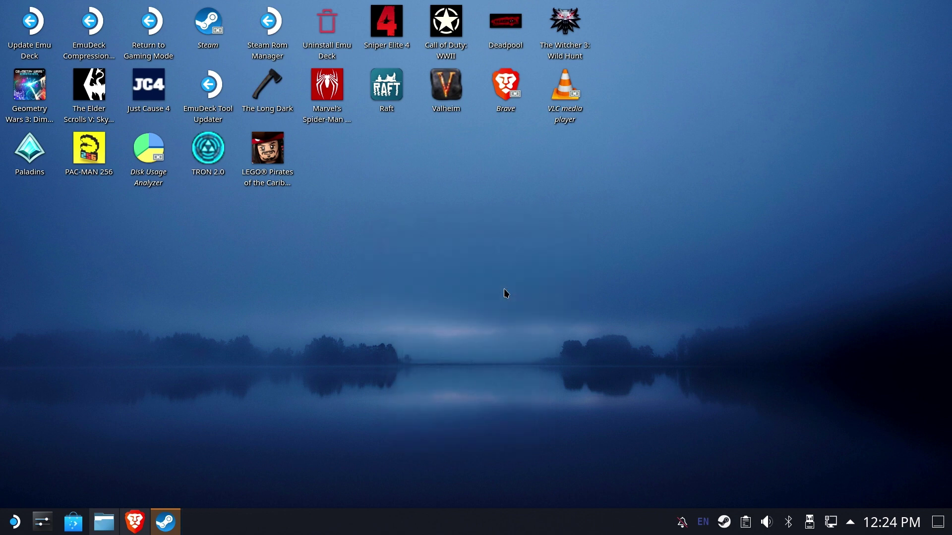
- Bring up the setup shortcut's properties in Steam and start picking a new target file
{"action": "left_click", "coordinate": [165, 521]}
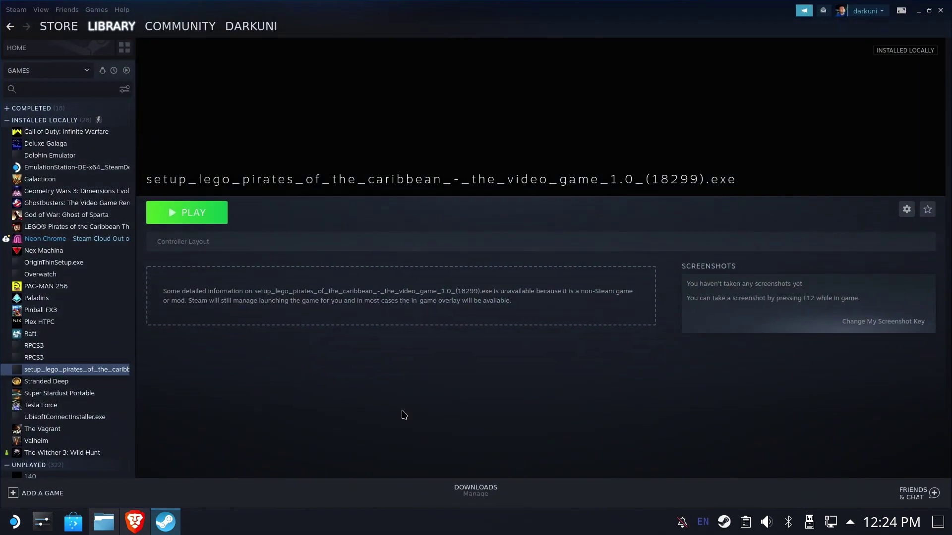
{"action": "left_click", "coordinate": [907, 209]}
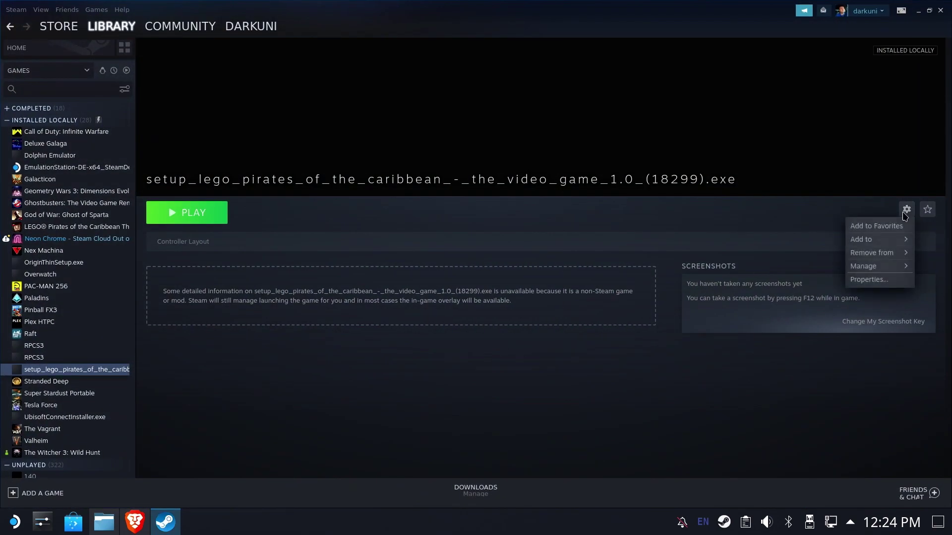
{"action": "left_click", "coordinate": [886, 280]}
{"action": "left_click", "coordinate": [424, 298]}
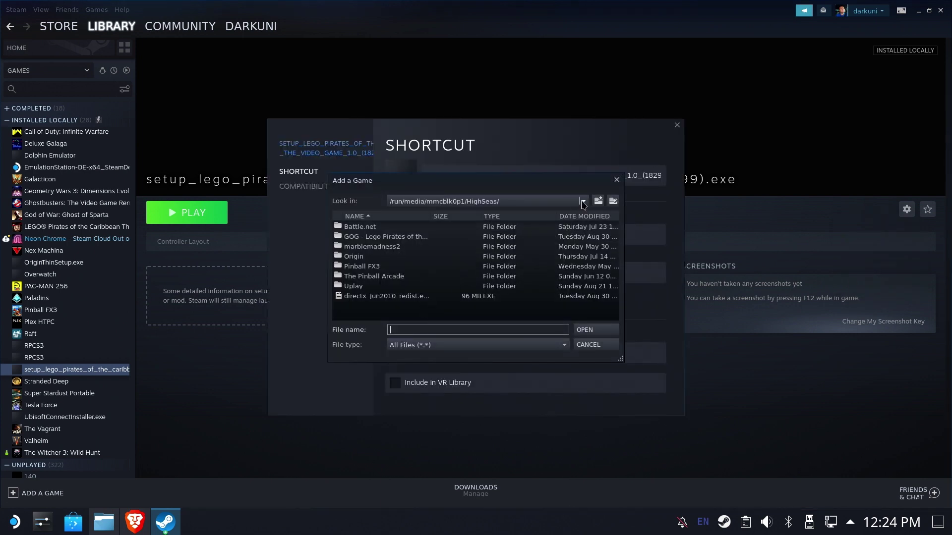
{"action": "left_click", "coordinate": [583, 202]}
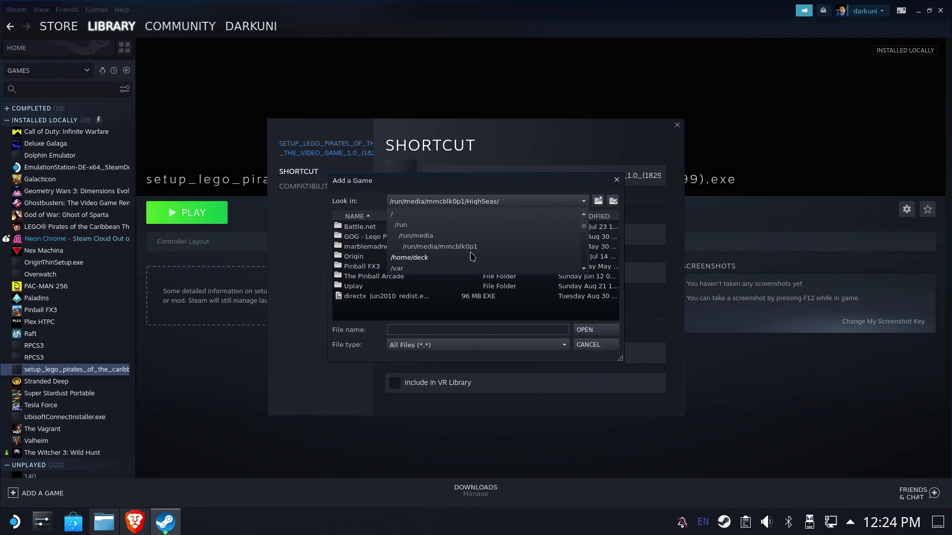
- Copy the game folder path from Dolphin and go to its parent folder holding the DirectX CAB files
{"action": "left_click", "coordinate": [118, 522]}
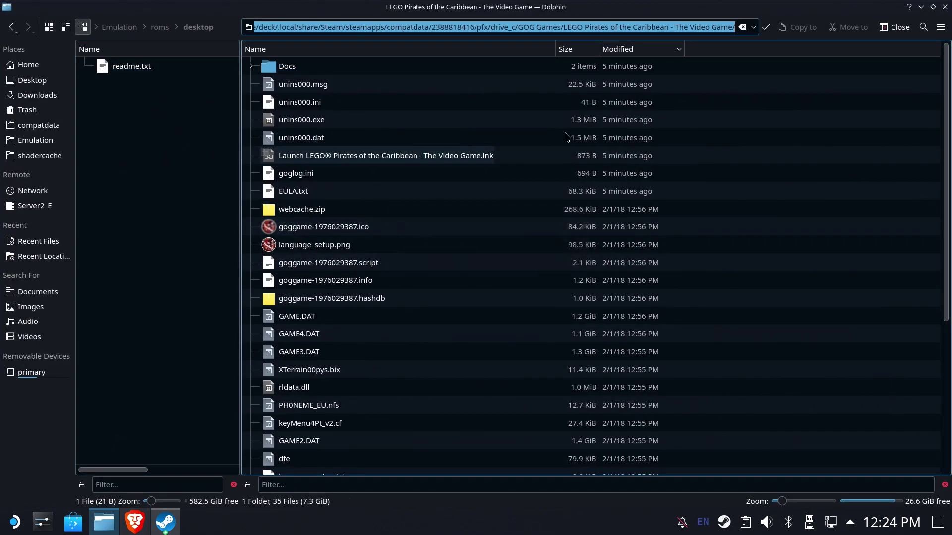
{"action": "right_click", "coordinate": [646, 28]}
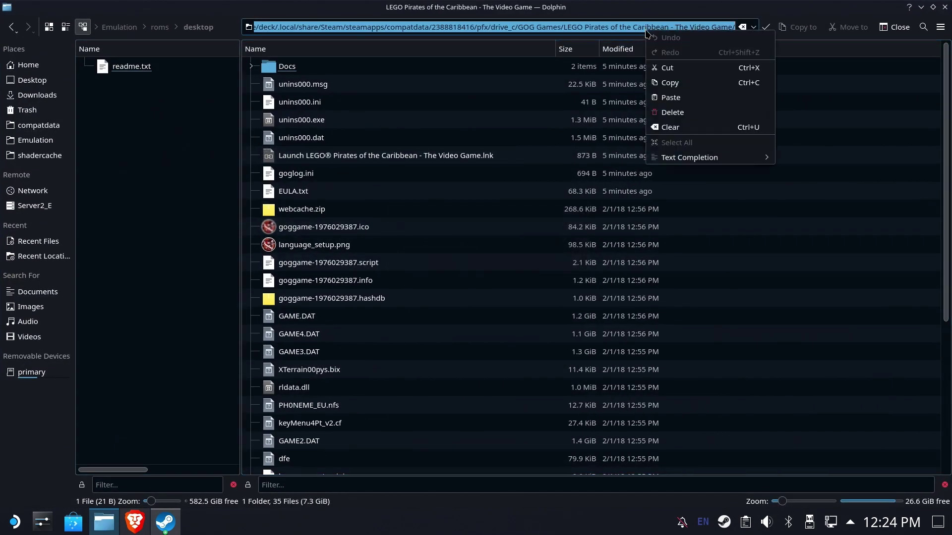
{"action": "left_click", "coordinate": [662, 79]}
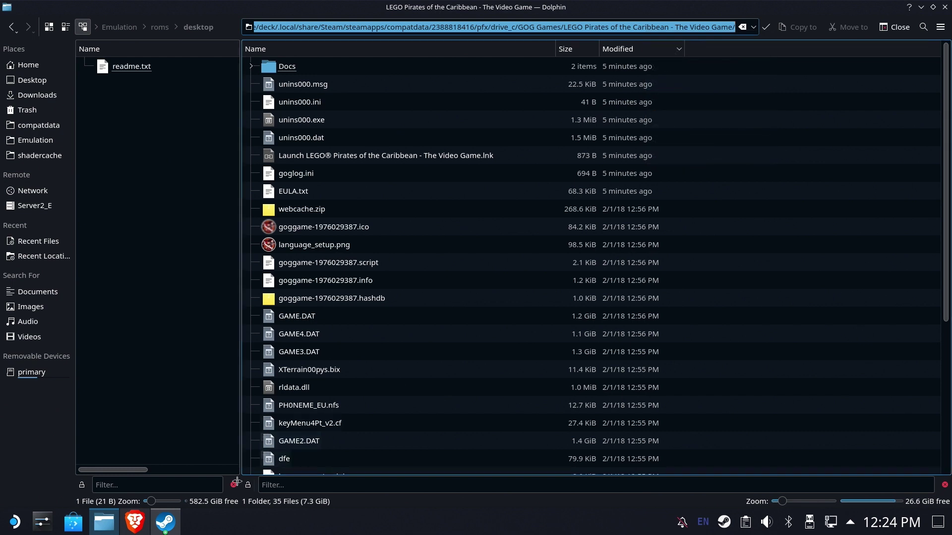
{"action": "left_click", "coordinate": [165, 522]}
{"action": "left_click", "coordinate": [451, 330]}
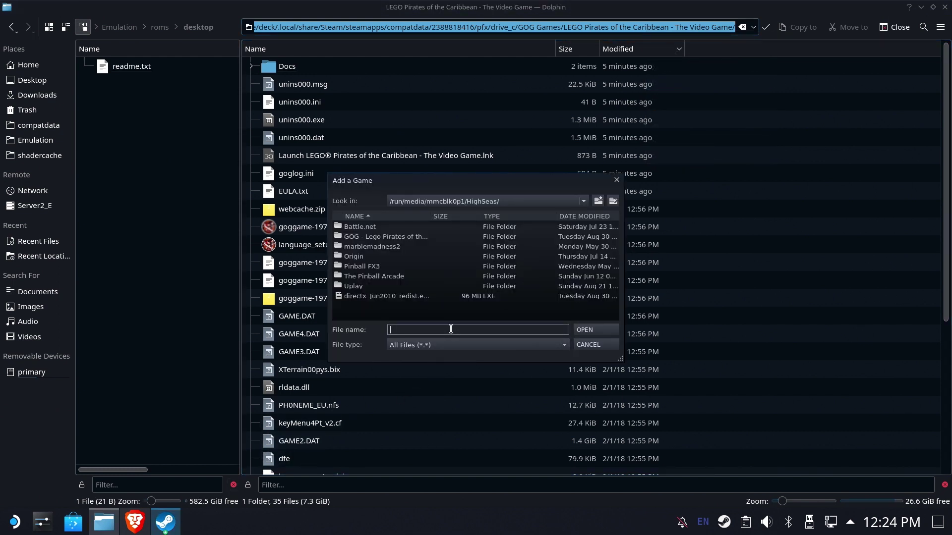
{"action": "key", "text": "ctrl+v"}
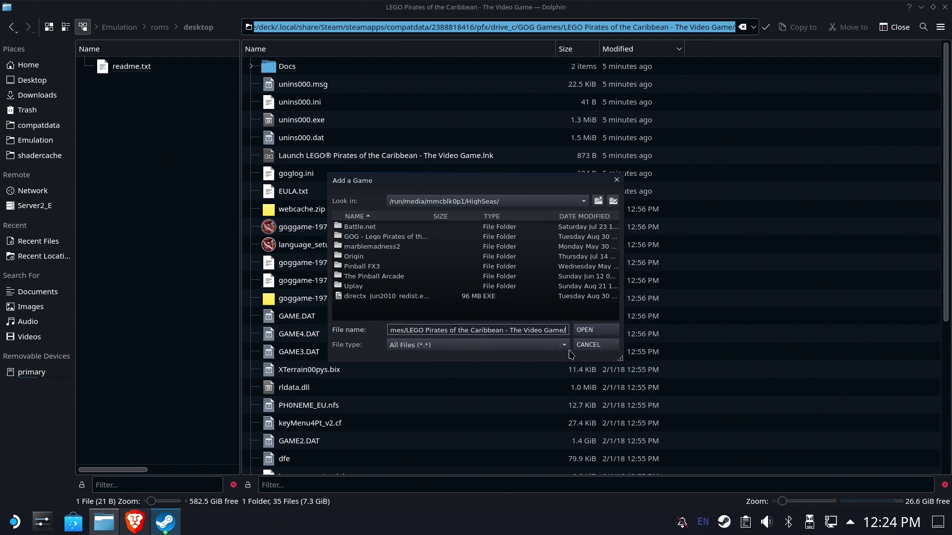
{"action": "left_click", "coordinate": [606, 331]}
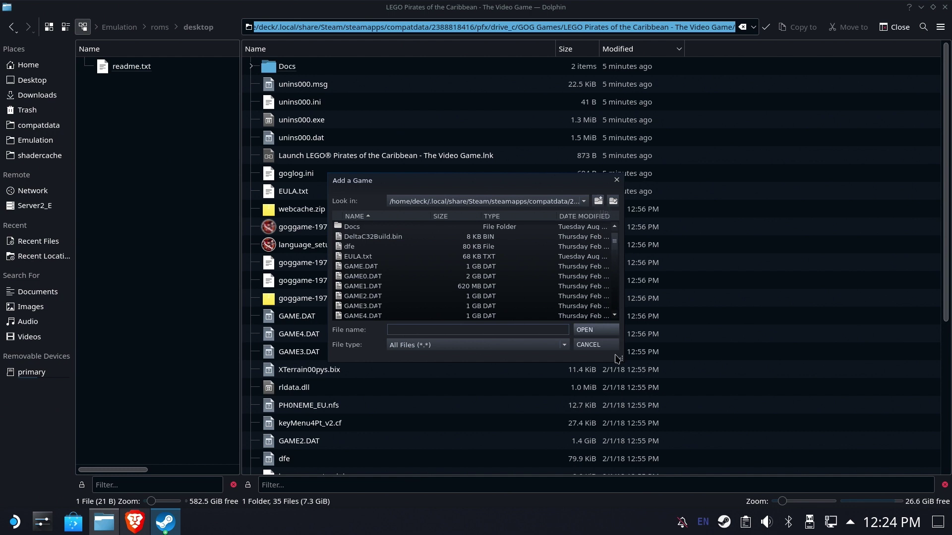
{"action": "left_click", "coordinate": [529, 329]}
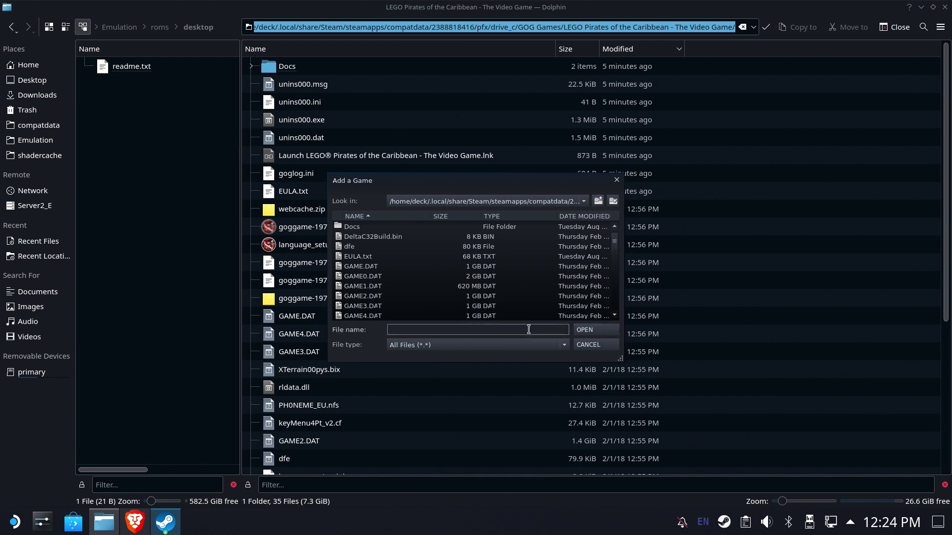
{"action": "key", "text": "ctrl+v"}
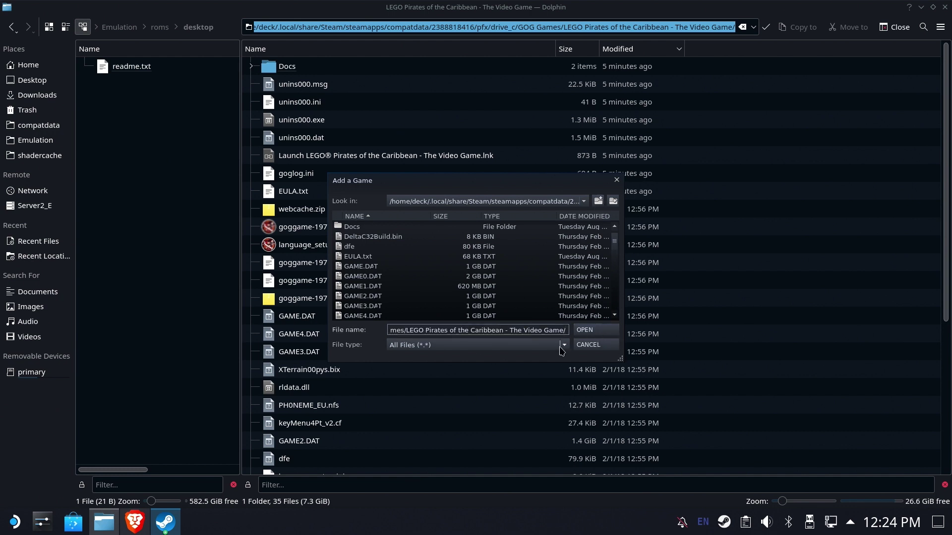
{"action": "key", "text": "BackSpace"}
{"action": "key", "text": "BackSpace"}
{"action": "key", "text": "BackSpace"}
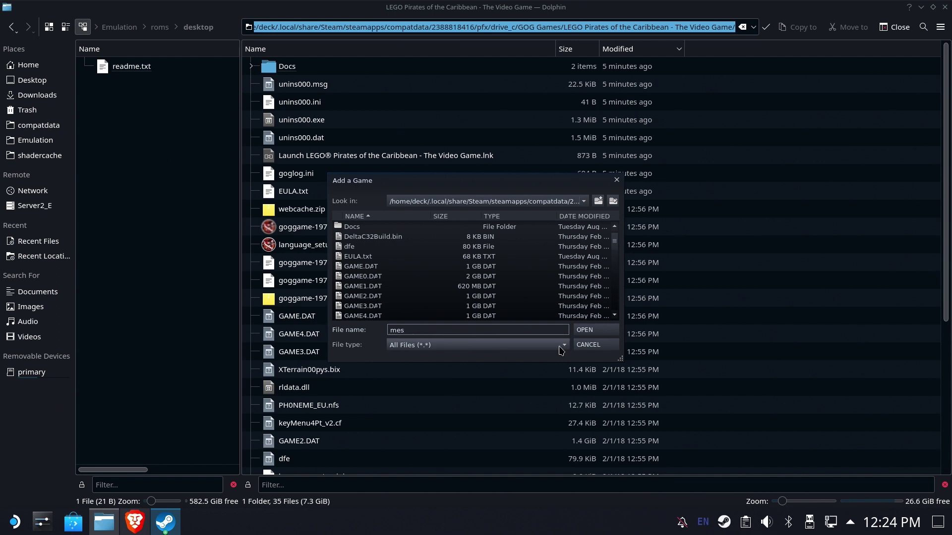
{"action": "left_click", "coordinate": [591, 330]}
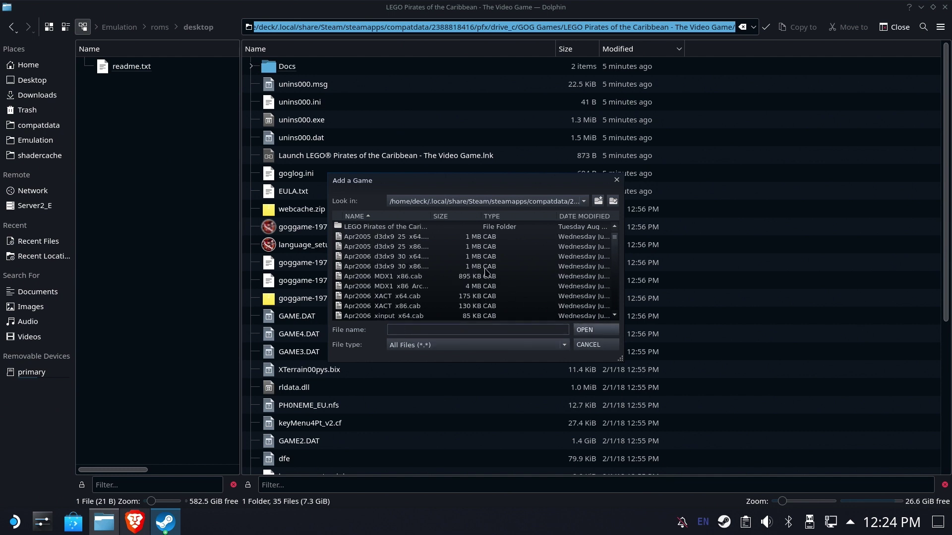
- Choose DXSETUP.exe from the extracted DirectX files as the shortcut's program
{"action": "left_click", "coordinate": [436, 218]}
{"action": "left_click", "coordinate": [430, 217]}
{"action": "left_click_drag", "start_coordinate": [430, 217], "coordinate": [470, 217]}
{"action": "scroll", "coordinate": [451, 252], "scroll_direction": "down", "scroll_amount": 2}
{"action": "scroll", "coordinate": [451, 252], "scroll_direction": "down", "scroll_amount": 10}
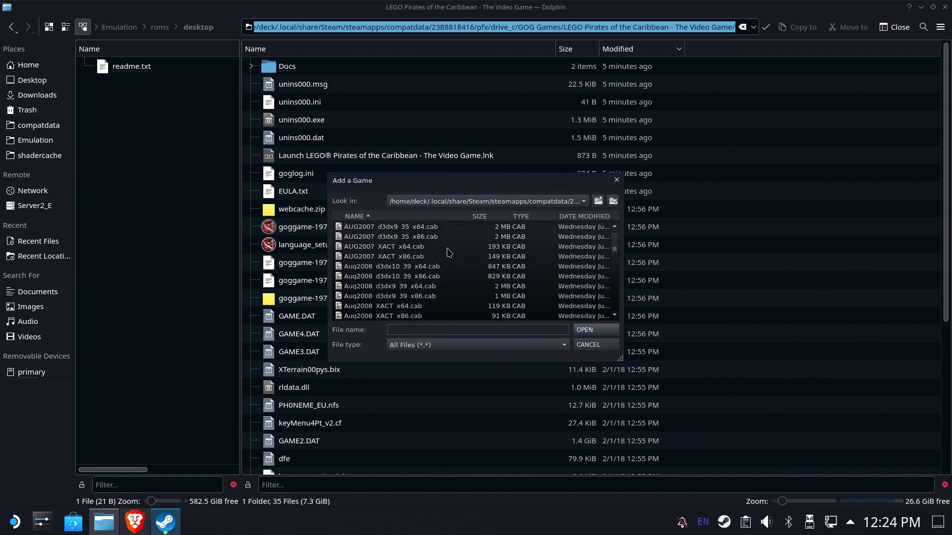
{"action": "scroll", "coordinate": [446, 253], "scroll_direction": "down", "scroll_amount": 10}
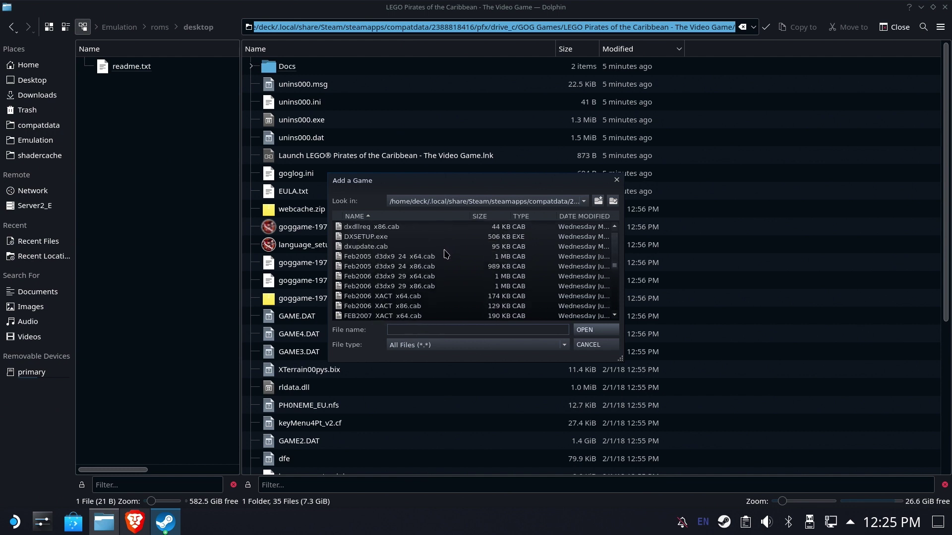
{"action": "double_click", "coordinate": [367, 258]}
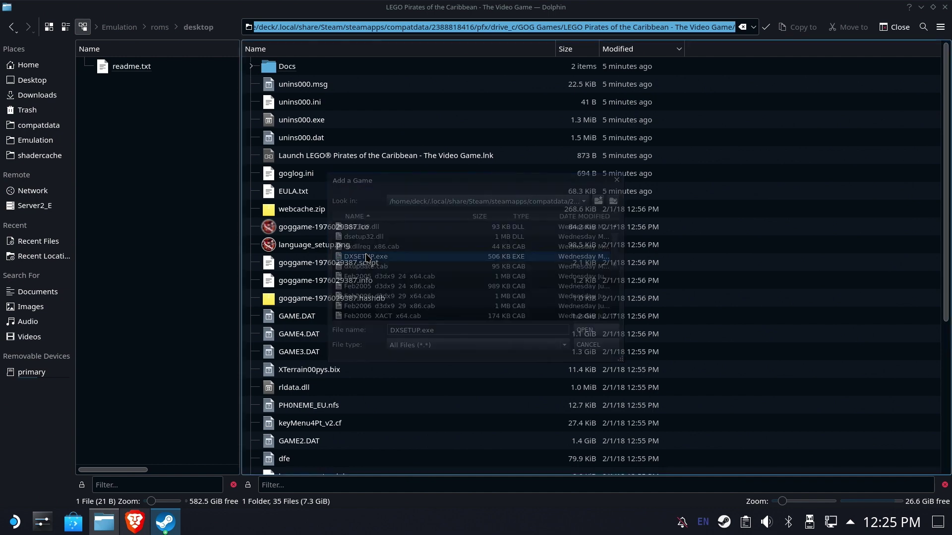
- Run DXSETUP via the shortcut, accept the licence, install the runtime components and finish
{"action": "left_click", "coordinate": [167, 525]}
{"action": "left_click", "coordinate": [214, 224]}
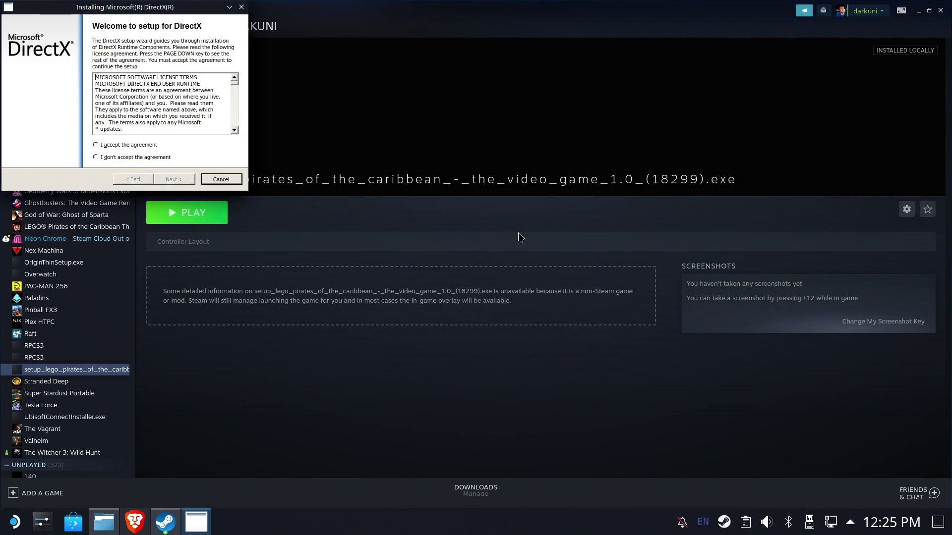
{"action": "left_click", "coordinate": [147, 142]}
{"action": "left_click", "coordinate": [173, 179]}
{"action": "left_click", "coordinate": [173, 179]}
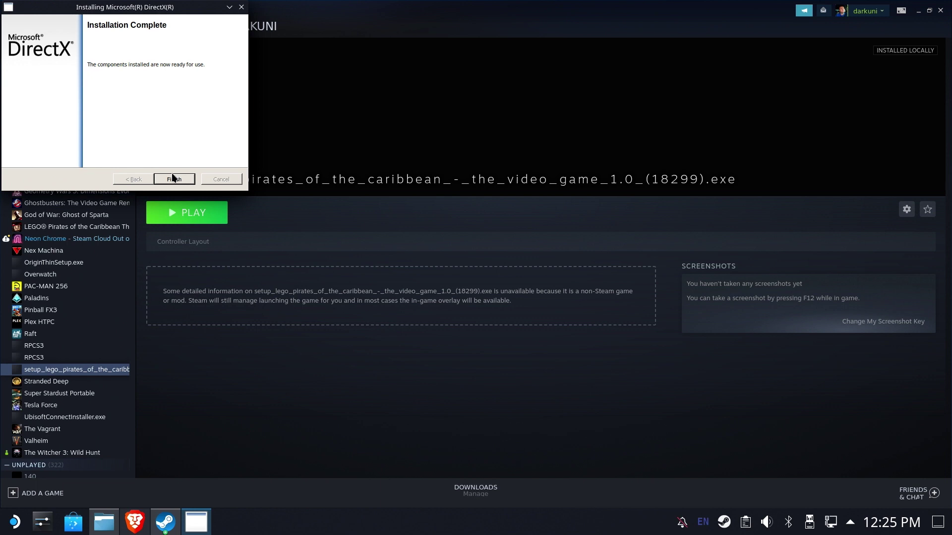
{"action": "left_click", "coordinate": [182, 177]}
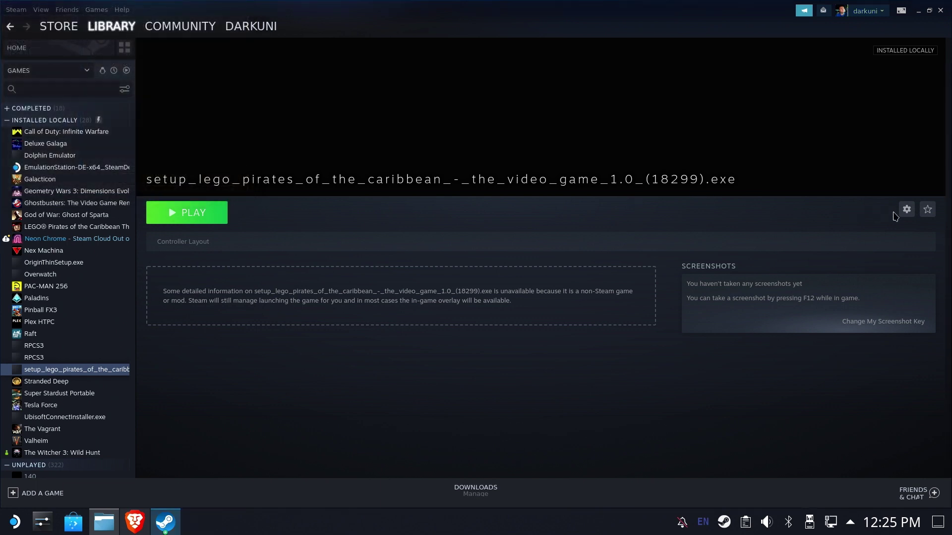
- In the shortcut's properties, browse to the pasted LEGO Pirates game folder
{"action": "left_click", "coordinate": [906, 209]}
{"action": "left_click", "coordinate": [843, 277]}
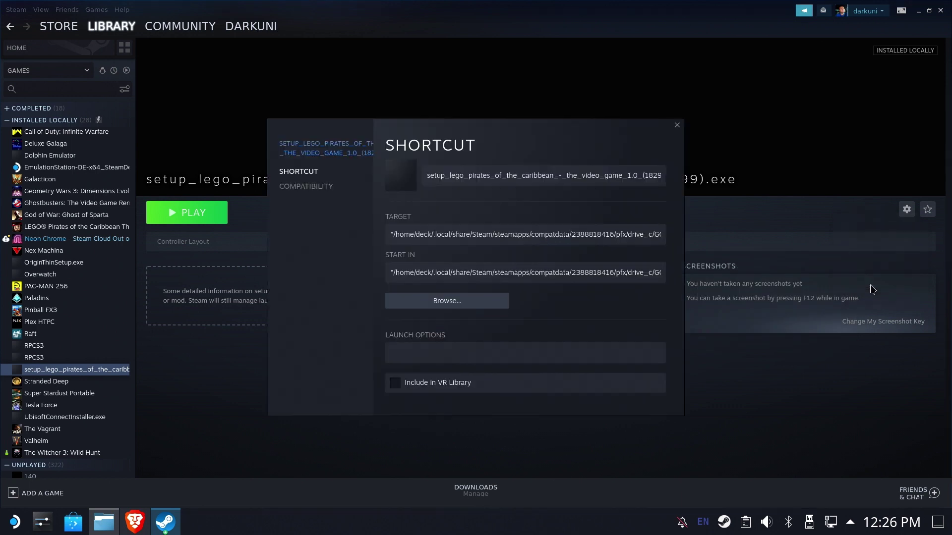
{"action": "left_click", "coordinate": [490, 301]}
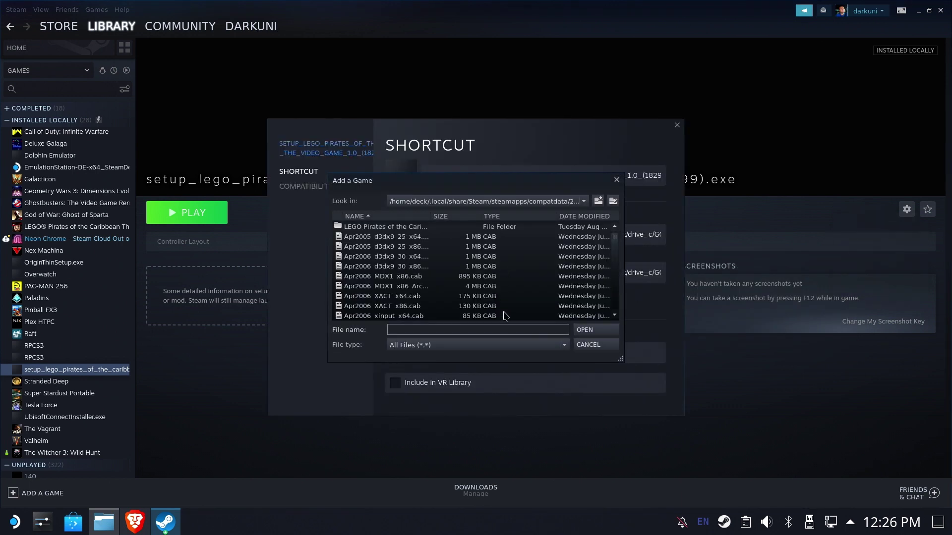
{"action": "key", "text": "ctrl+v"}
{"action": "left_click", "coordinate": [578, 331]}
- Set LEGOPirates.exe as the shortcut target, close the properties and launch the game
{"action": "scroll", "coordinate": [458, 286], "scroll_direction": "down", "scroll_amount": 3}
{"action": "scroll", "coordinate": [457, 286], "scroll_direction": "down", "scroll_amount": 1}
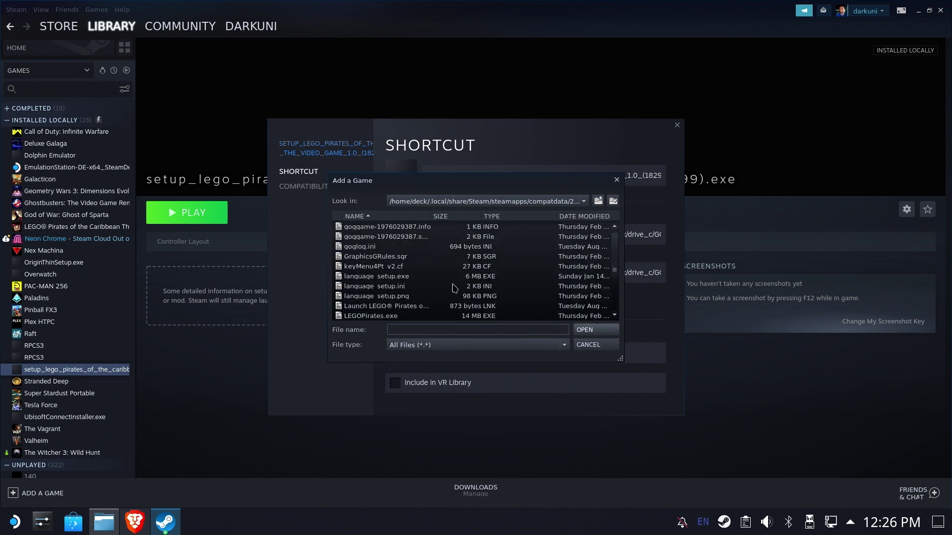
{"action": "left_click", "coordinate": [380, 317]}
{"action": "double_click", "coordinate": [381, 319]}
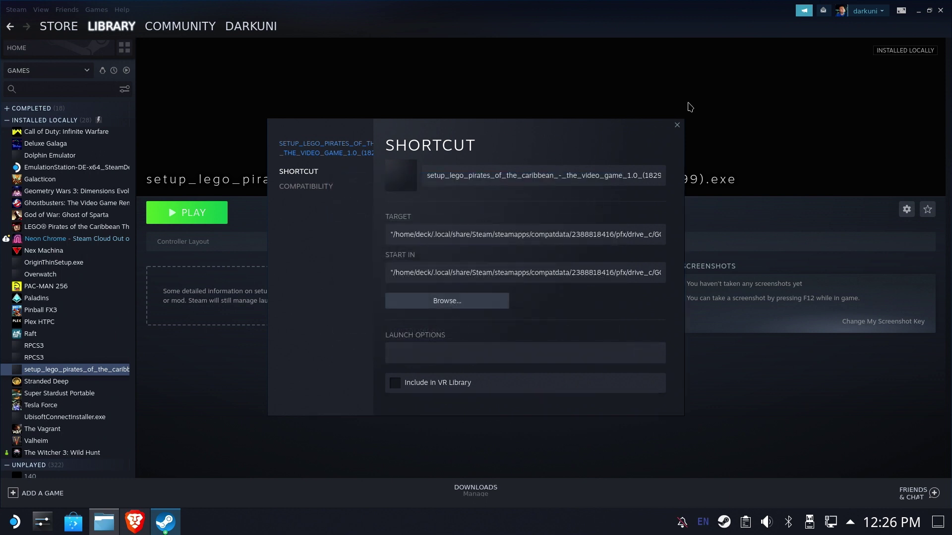
{"action": "left_click", "coordinate": [677, 125]}
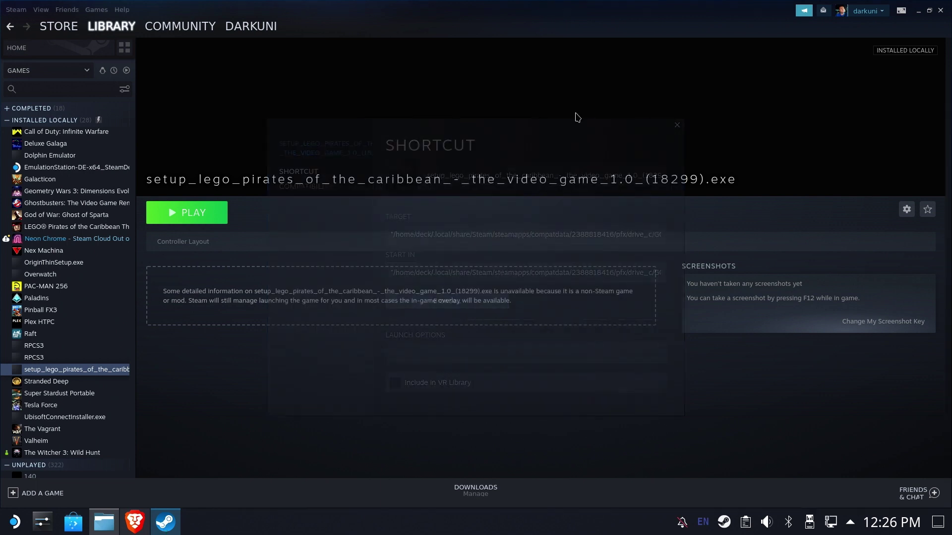
{"action": "left_click", "coordinate": [199, 217]}
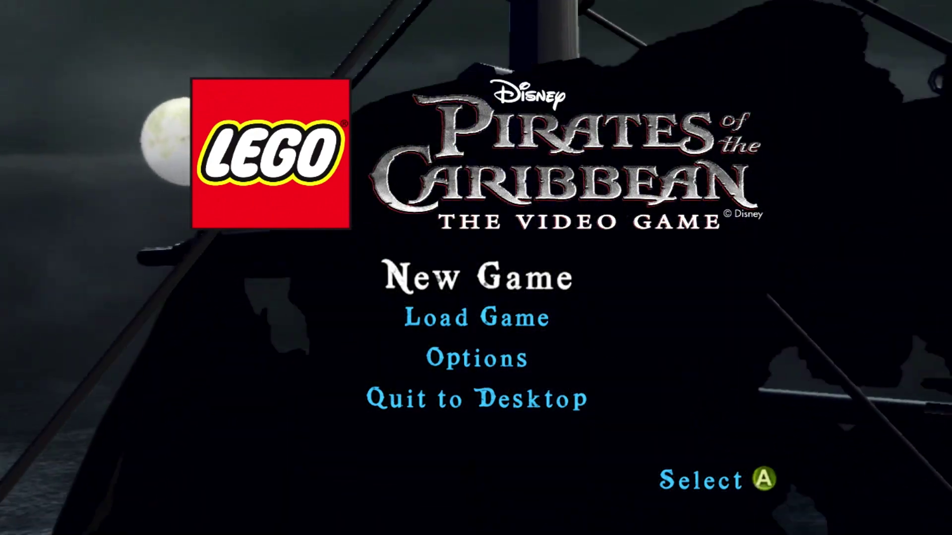
- Choose Quit to Desktop from the main menu and confirm Yes to exit the game
{"action": "key", "text": "Down"}
{"action": "key", "text": "Down"}
{"action": "key", "text": "Down"}
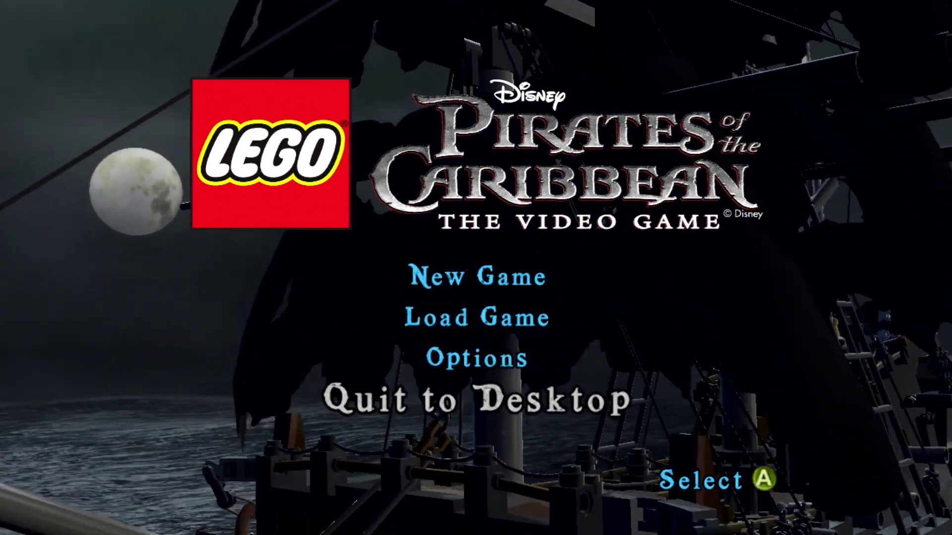
{"action": "key", "text": "Return"}
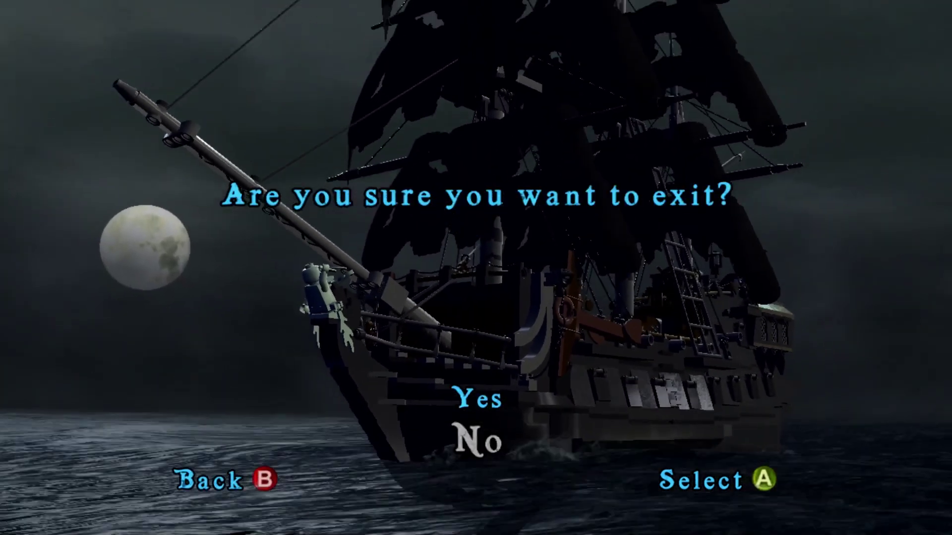
{"action": "key", "text": "Up"}
{"action": "key", "text": "Return"}
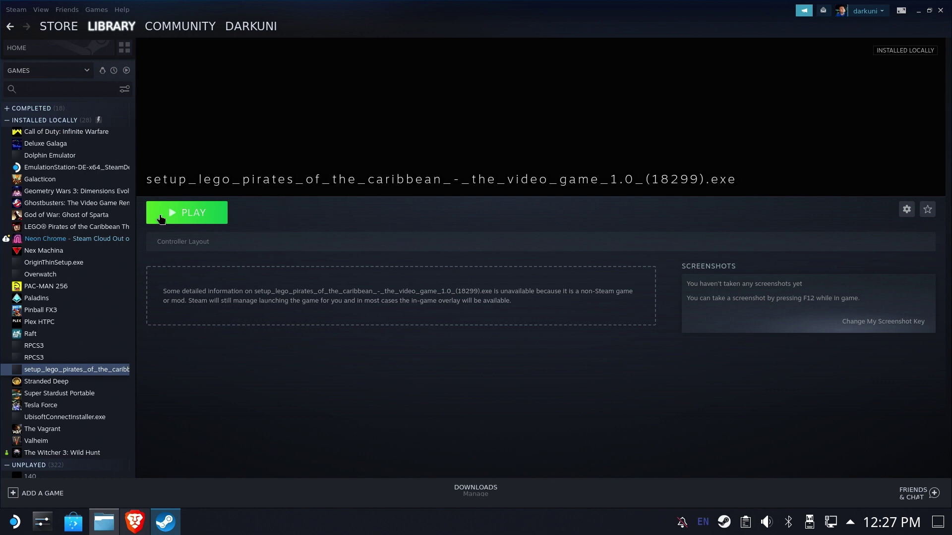
- Select LEGO Pirates of the Caribbean in the library sidebar to see its play time
{"action": "left_click", "coordinate": [99, 227]}
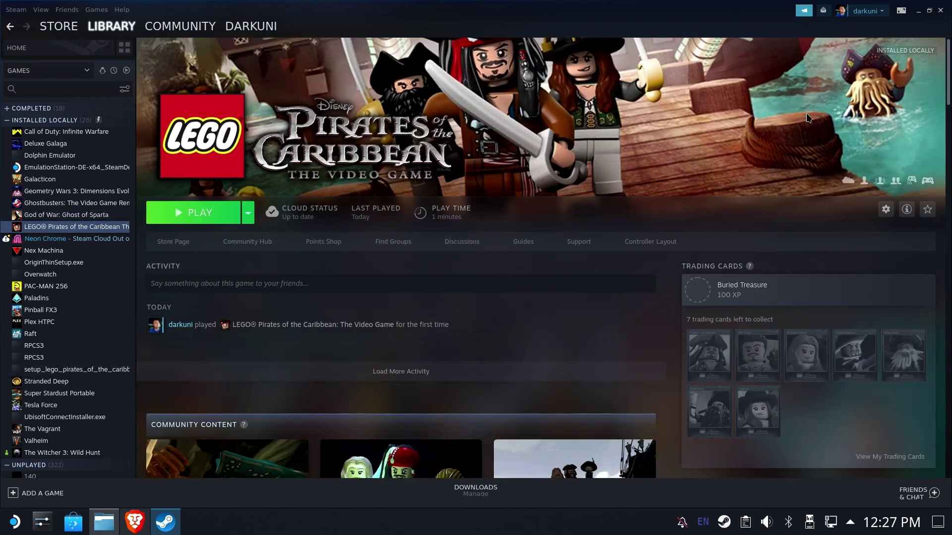
{"action": "mouse_move", "coordinate": [288, 217]}
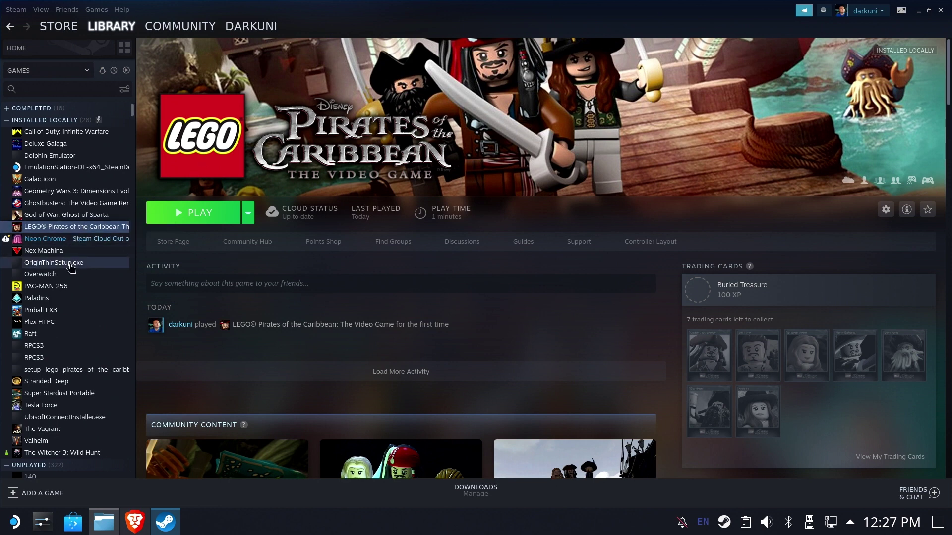
- Return to the setup_lego_pirates_of_the_caribbean shortcut's library page, checking its options menu without changing anything
{"action": "left_click", "coordinate": [65, 370]}
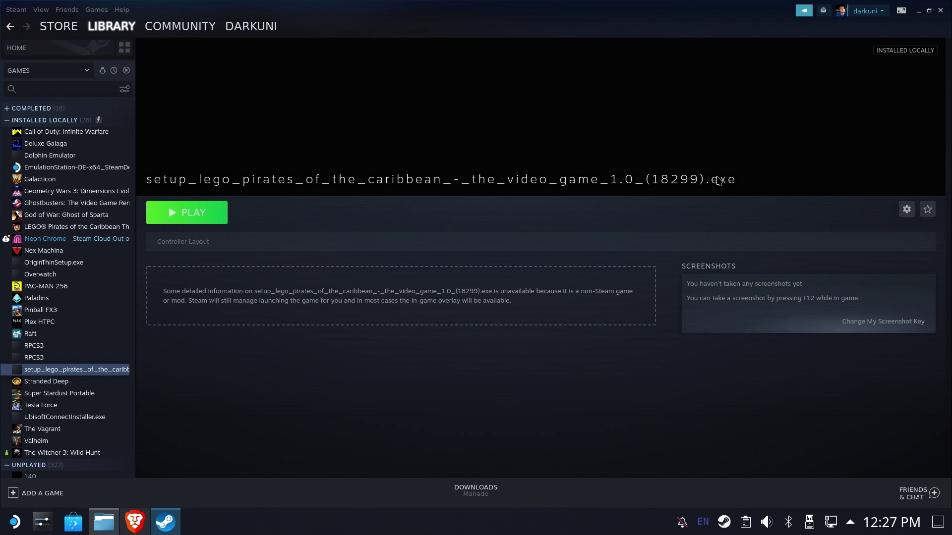
{"action": "left_click", "coordinate": [908, 214]}
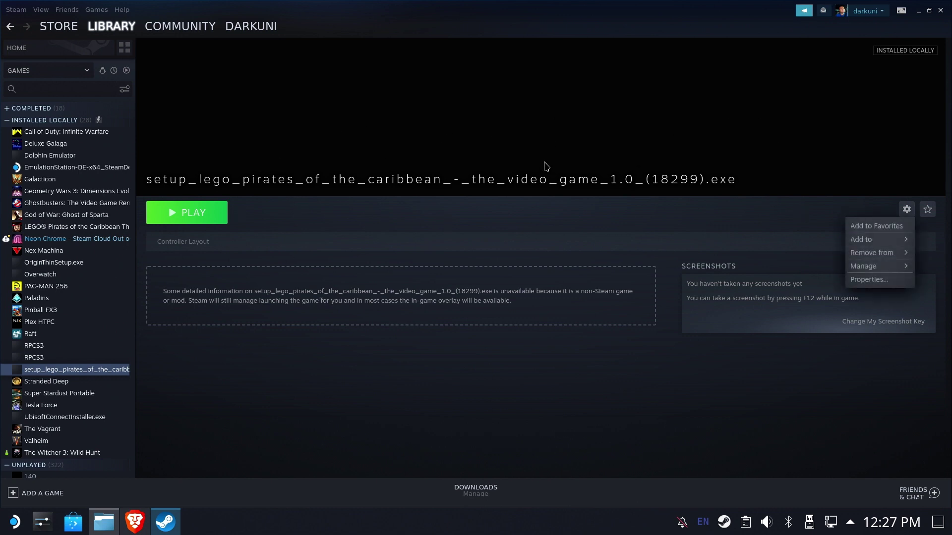
{"action": "left_click", "coordinate": [783, 234]}
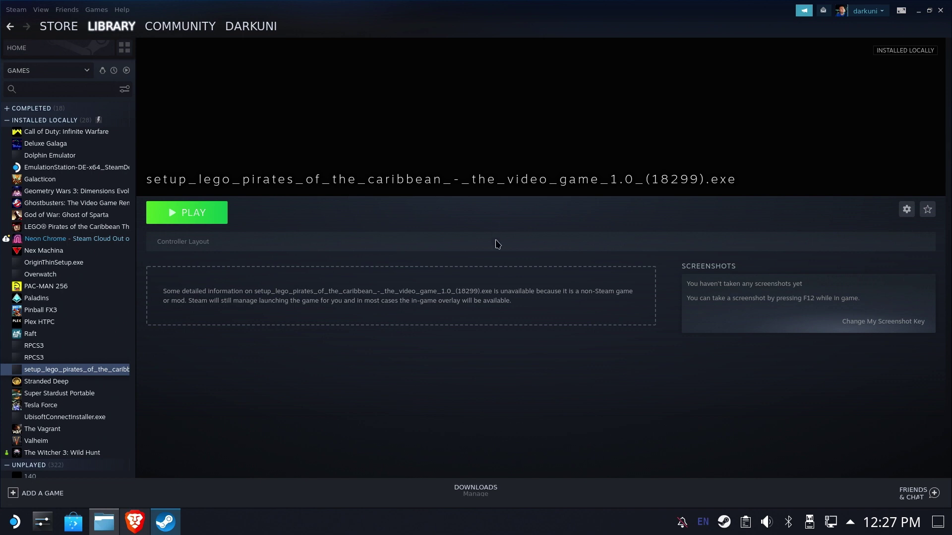